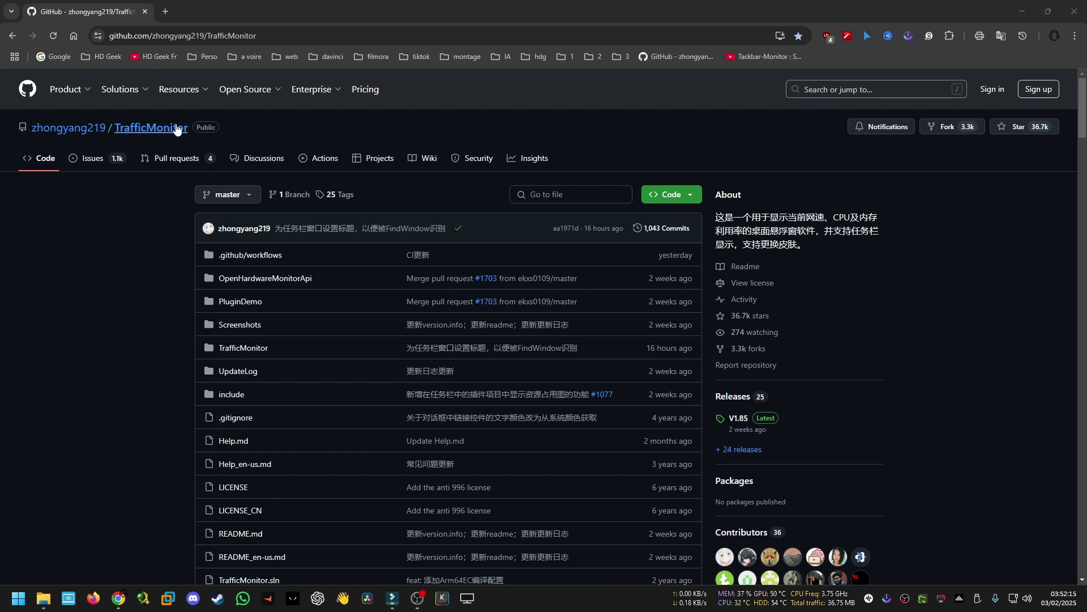
Examine the TrafficMonitor repository's README, covering the version comparison, main features, skin screenshots and usage instructions
scroll(166, 342, "down", 2)
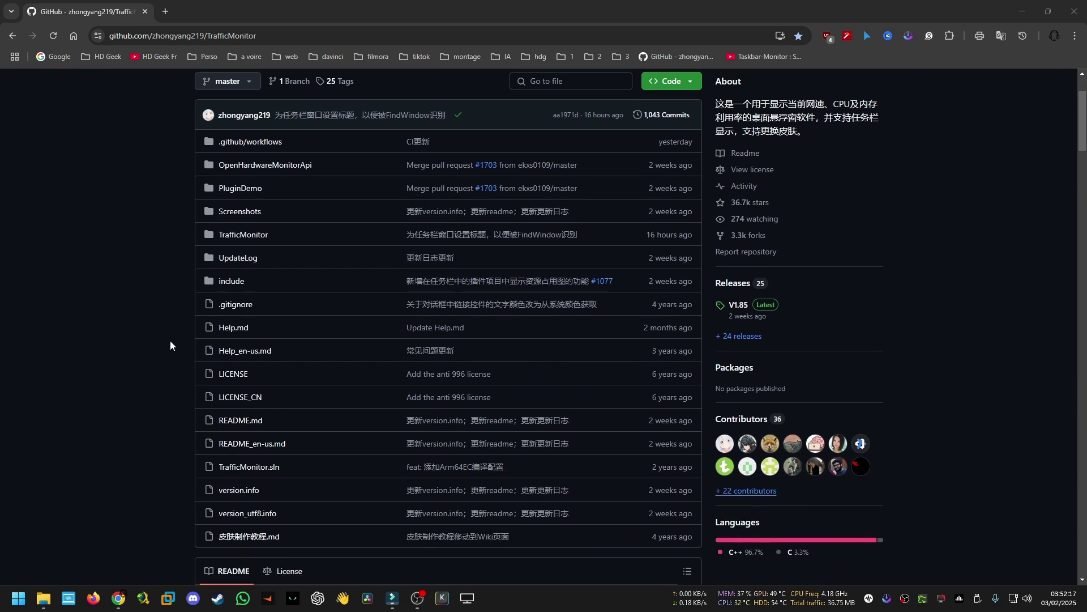
scroll(170, 341, "down", 8)
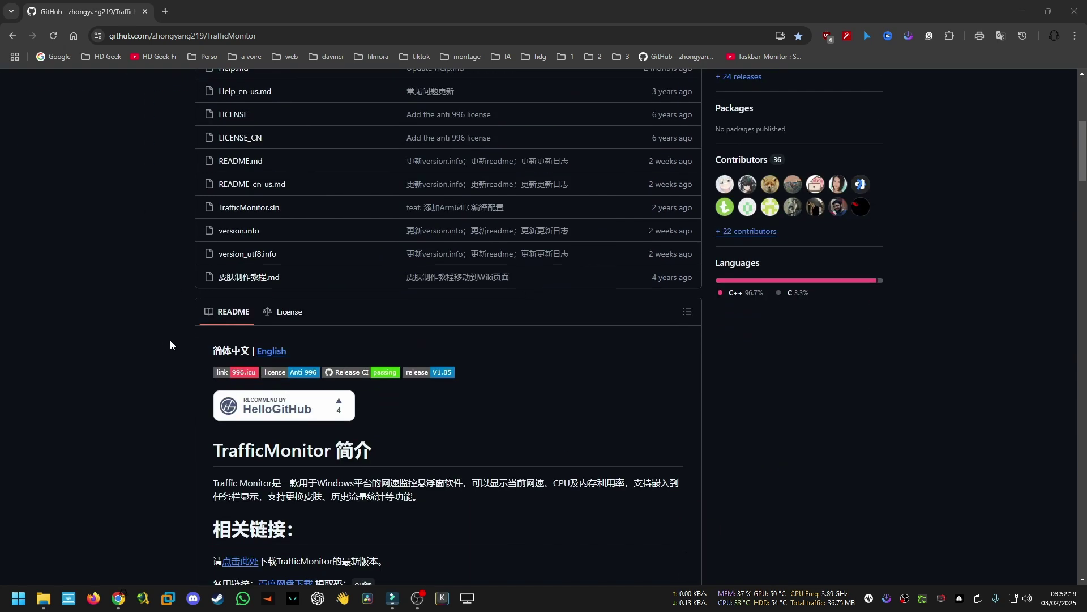
scroll(170, 344, "down", 3)
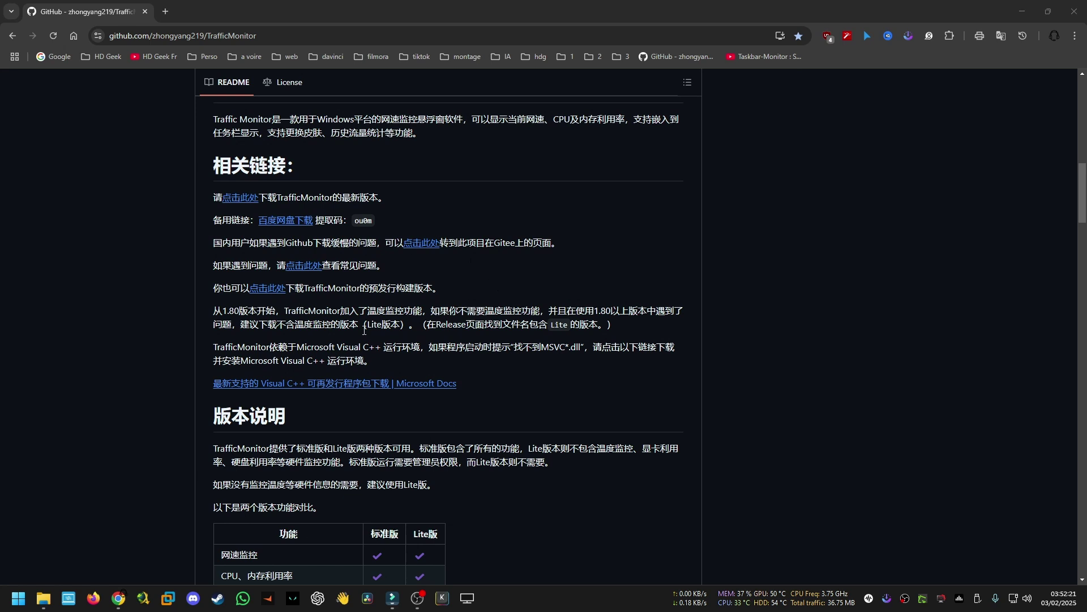
scroll(134, 305, "down", 8)
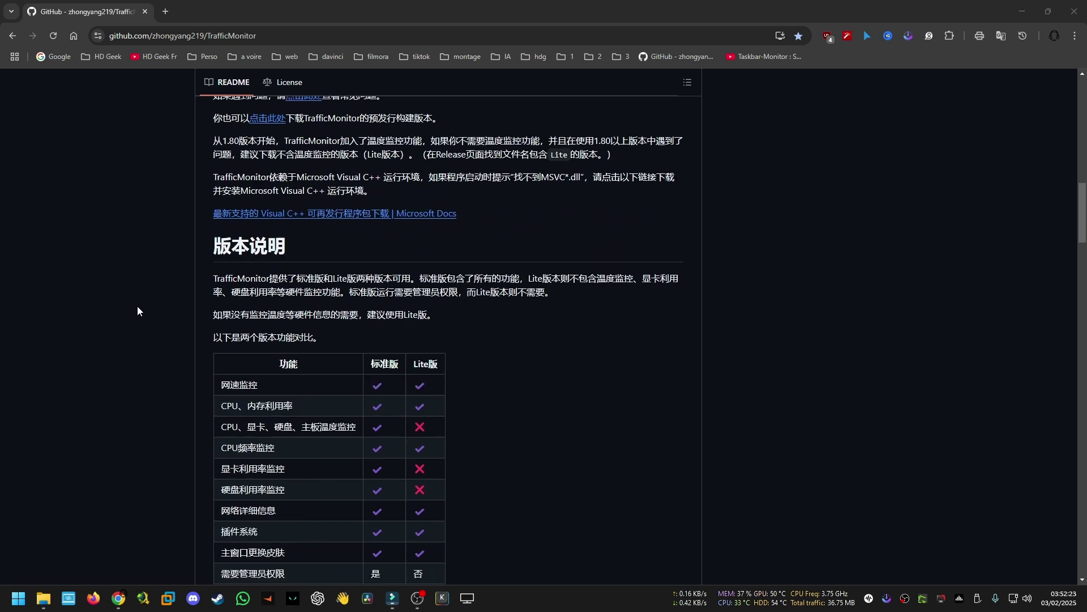
scroll(147, 309, "down", 2)
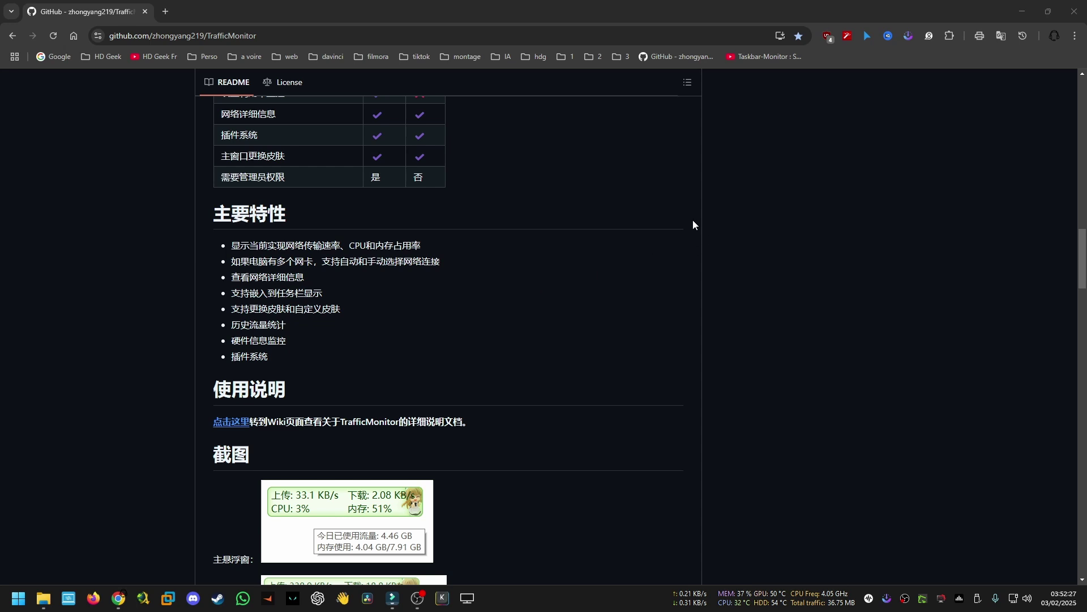
right_click(583, 257)
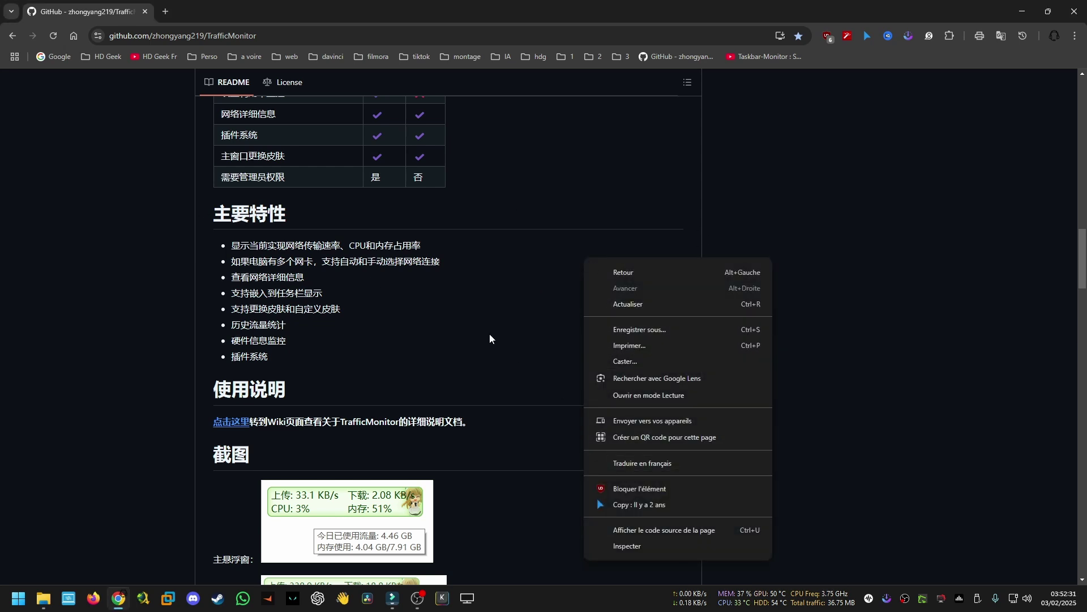
left_click(549, 298)
scroll(514, 317, "down", 10)
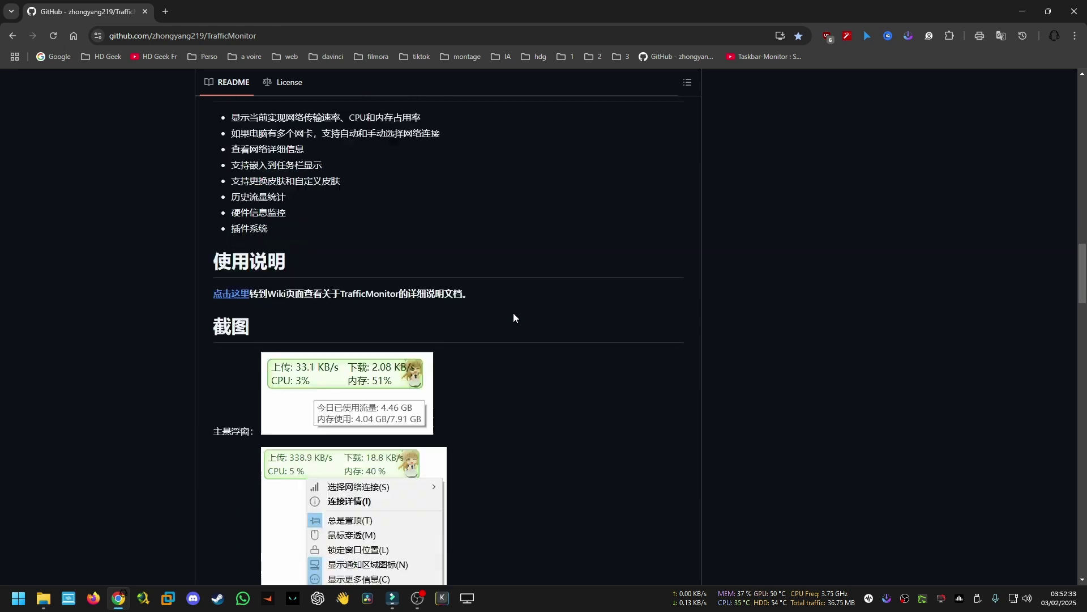
scroll(513, 313, "down", 5)
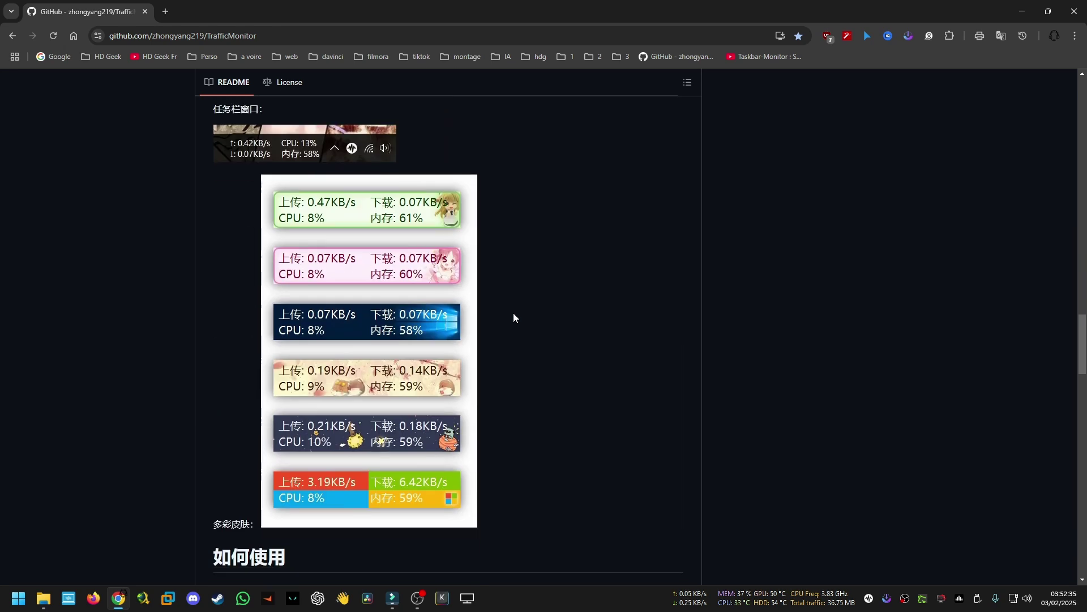
scroll(524, 281, "up", 3)
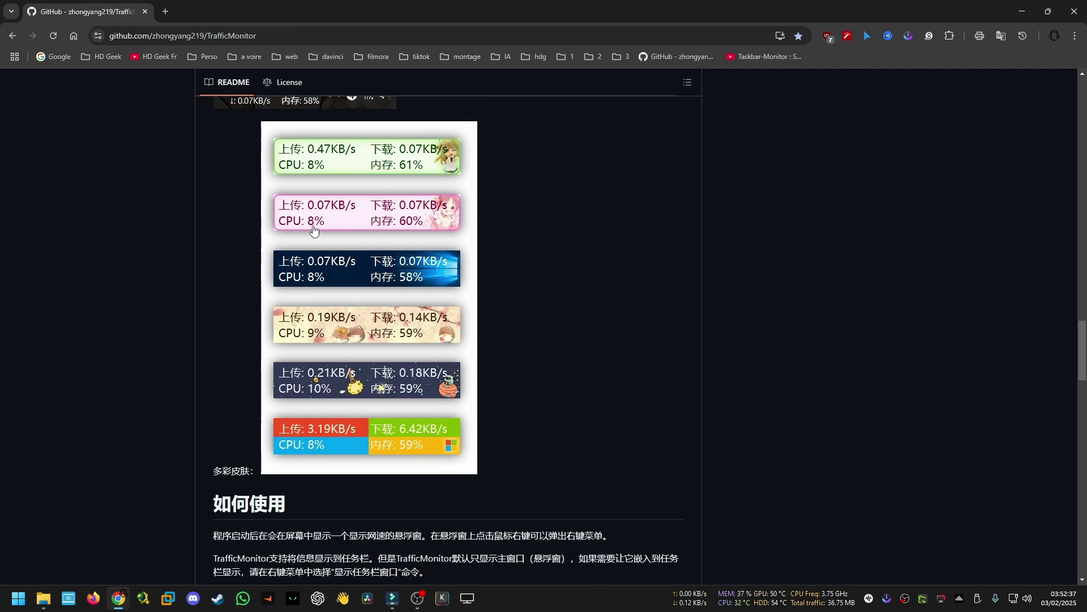
scroll(518, 345, "down", 4)
scroll(519, 342, "down", 3)
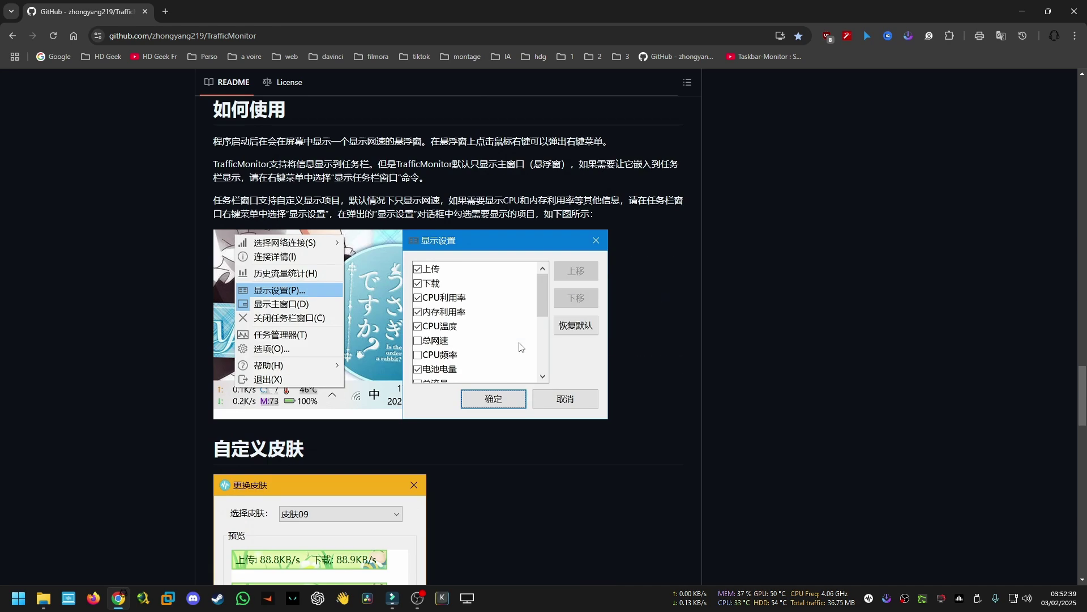
scroll(517, 309, "down", 3)
scroll(517, 309, "up", 6)
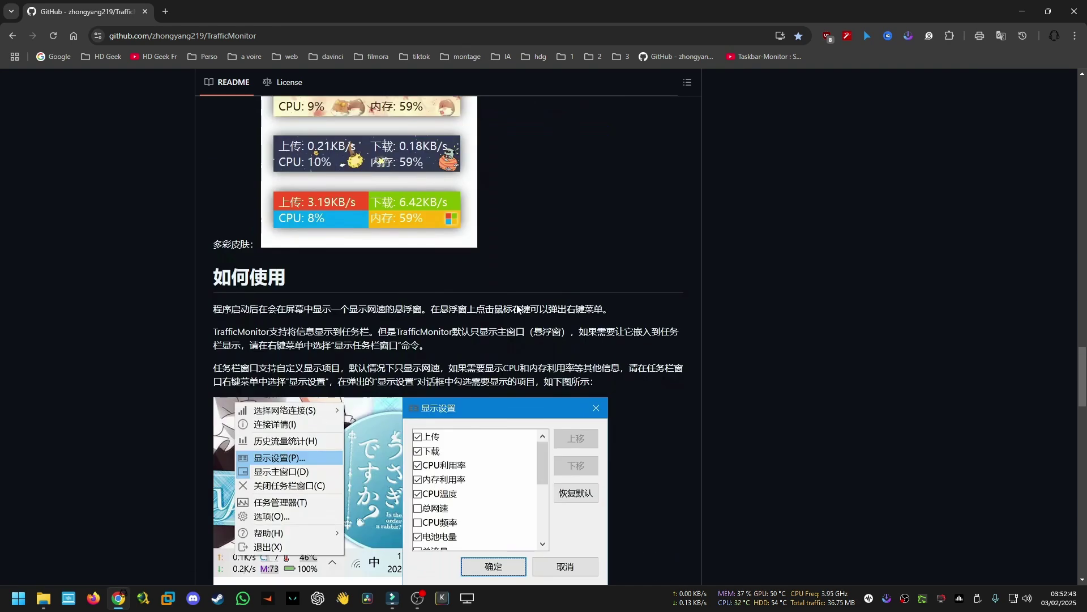
Open the repository's V1.85 release page and bring up its list of downloadable assets
scroll(517, 306, "up", 10)
scroll(517, 305, "up", 20)
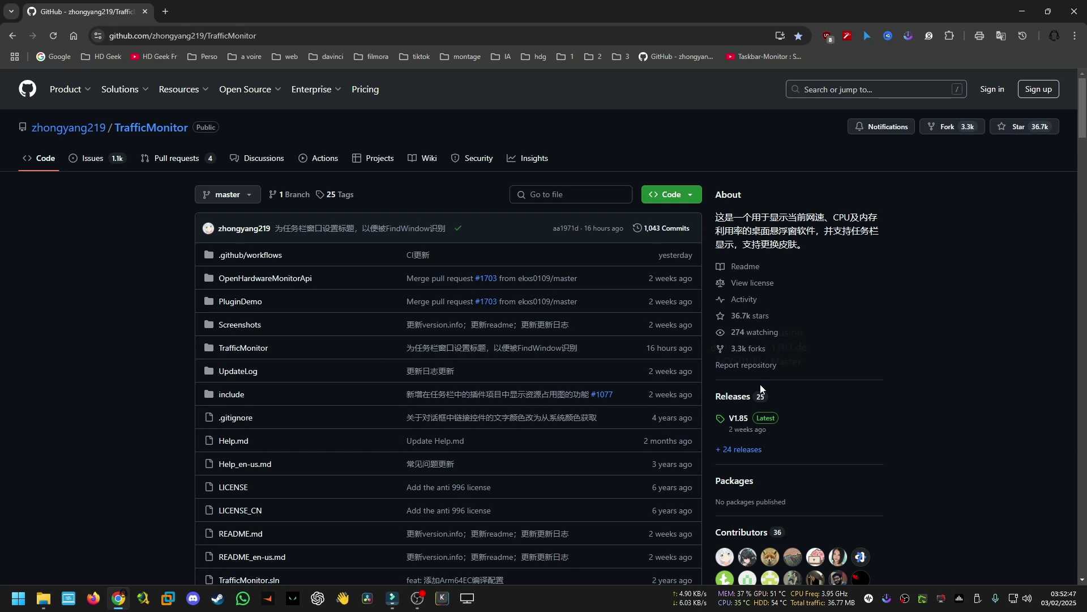
left_click(739, 419)
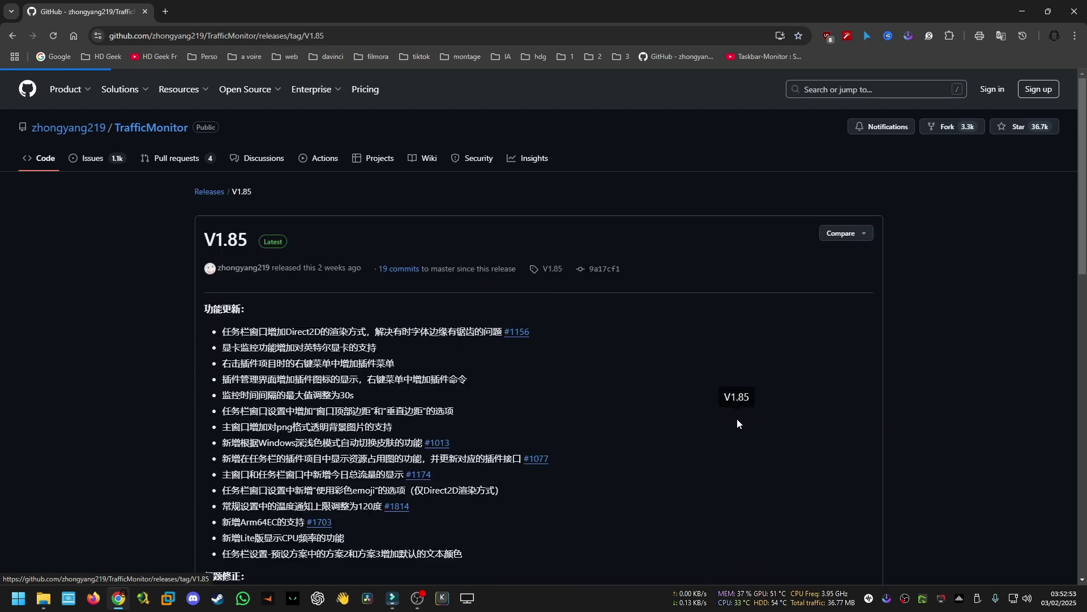
scroll(426, 219, "down", 15)
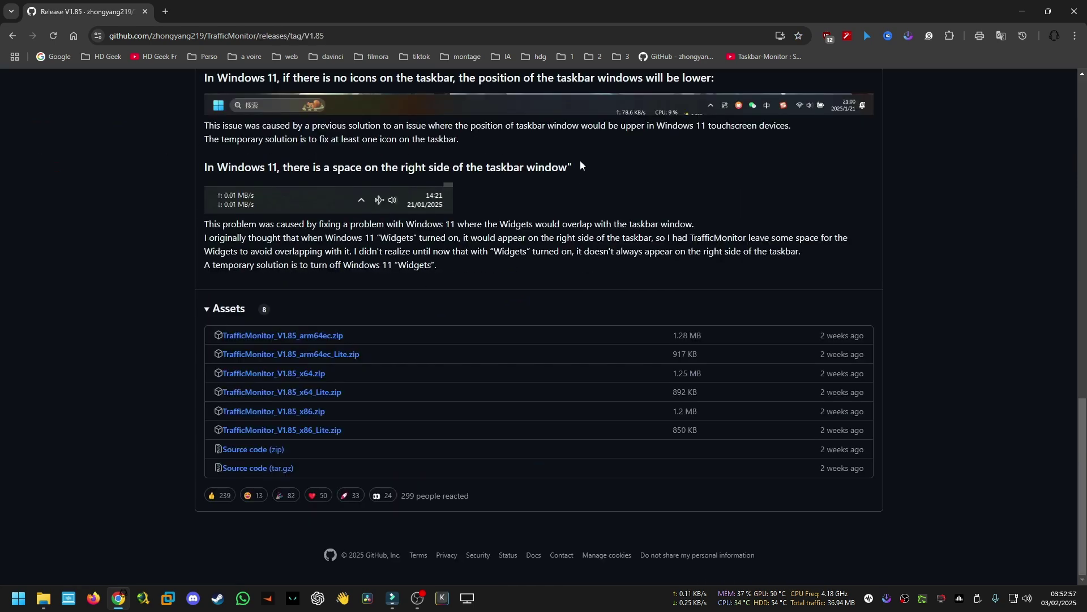
right_click(494, 237)
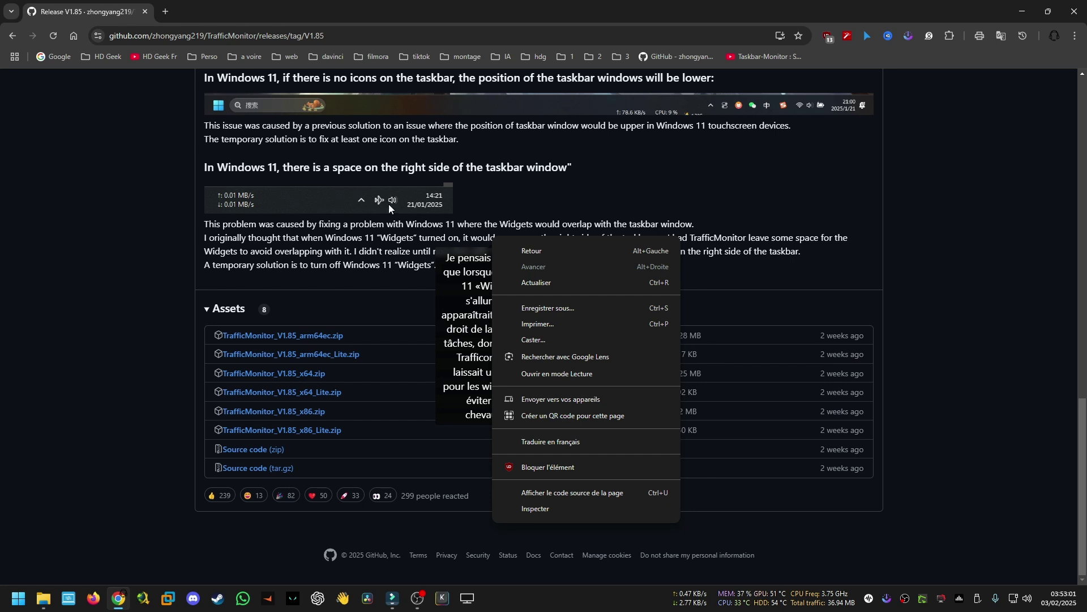
left_click(384, 253)
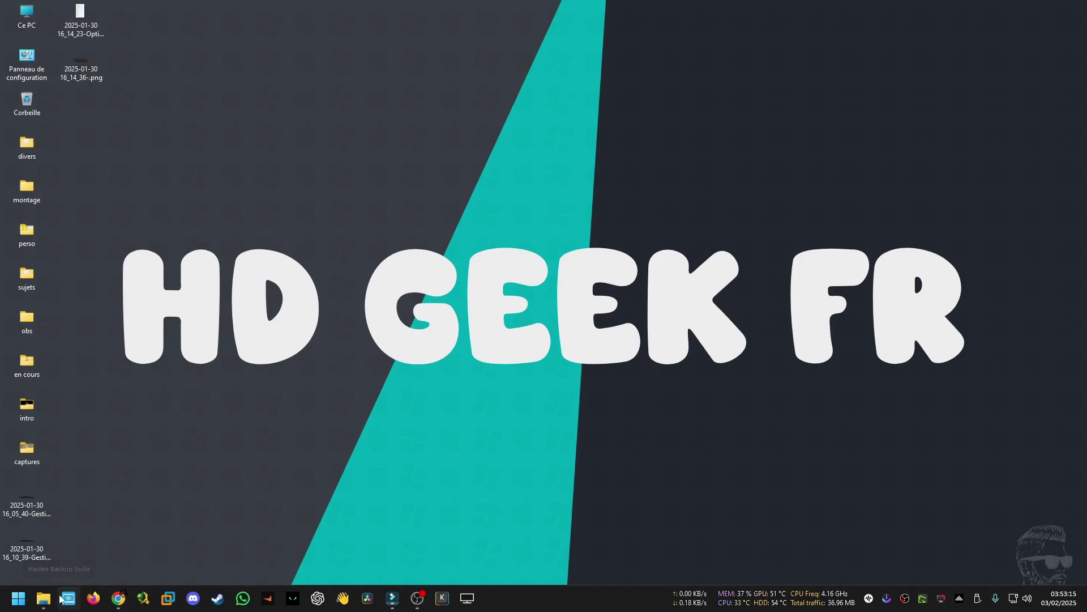
In File Explorer, open Downloads\ABDM\Compressed\TrafficMonitor_V1.85_x64 and select the extracted TrafficMonitor folder
mouse_move(52, 600)
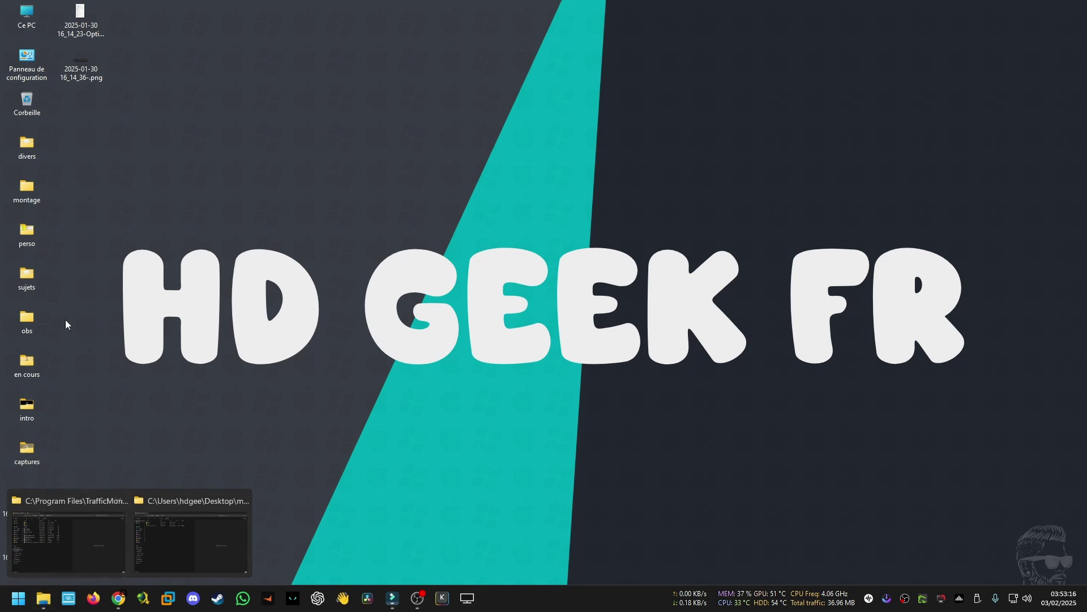
left_click(165, 521)
left_click(67, 163)
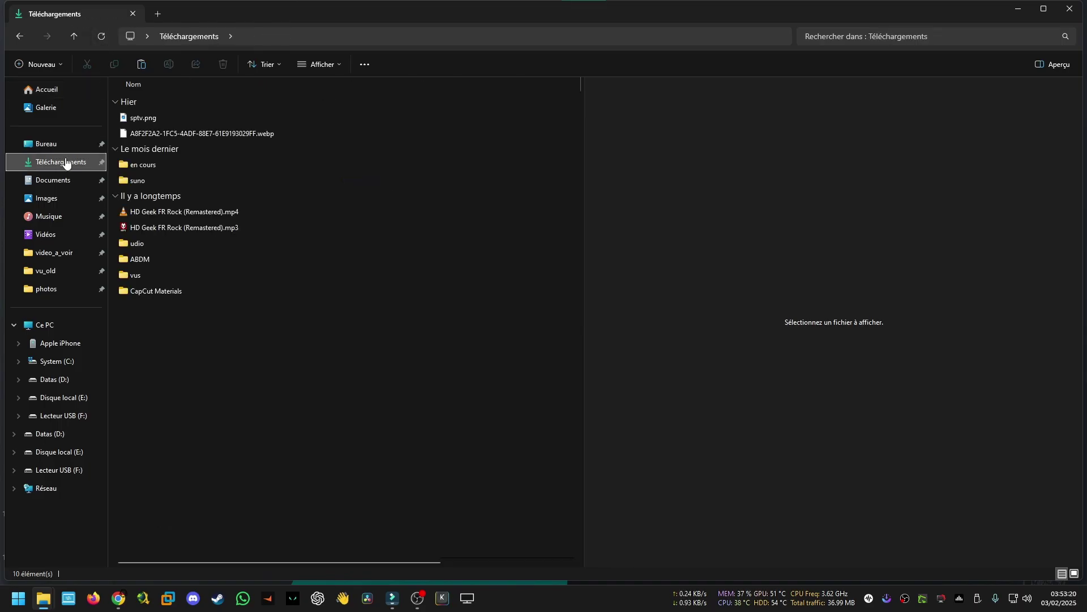
double_click(137, 256)
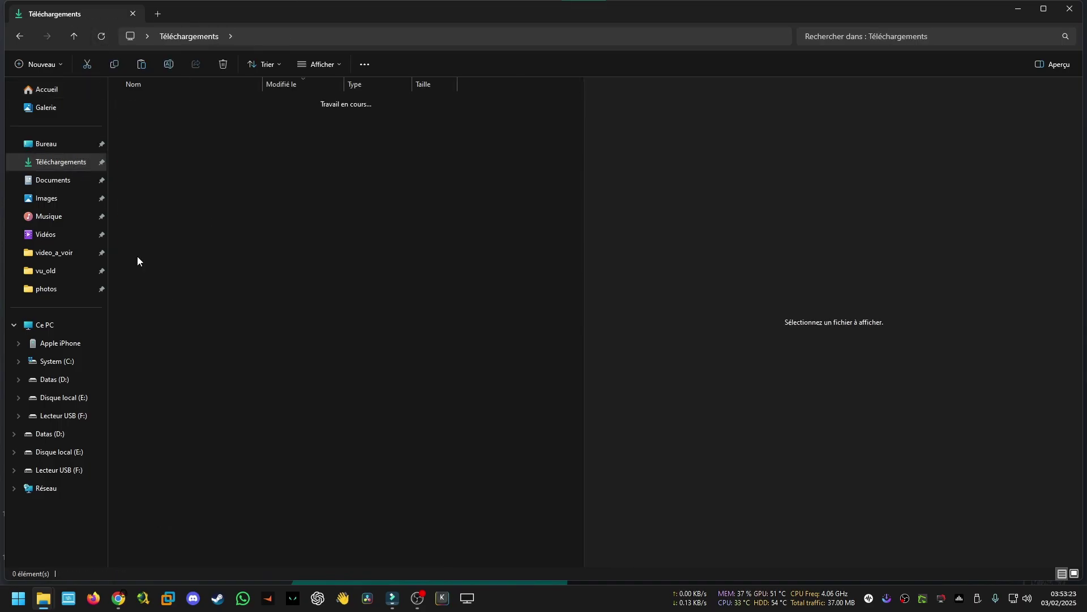
double_click(151, 119)
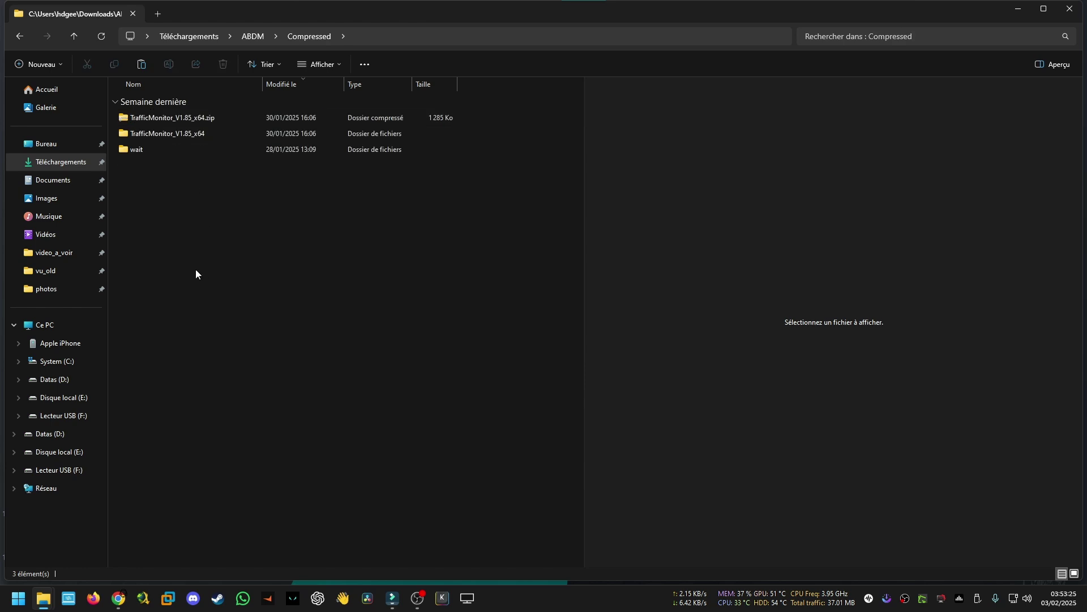
left_click(170, 119)
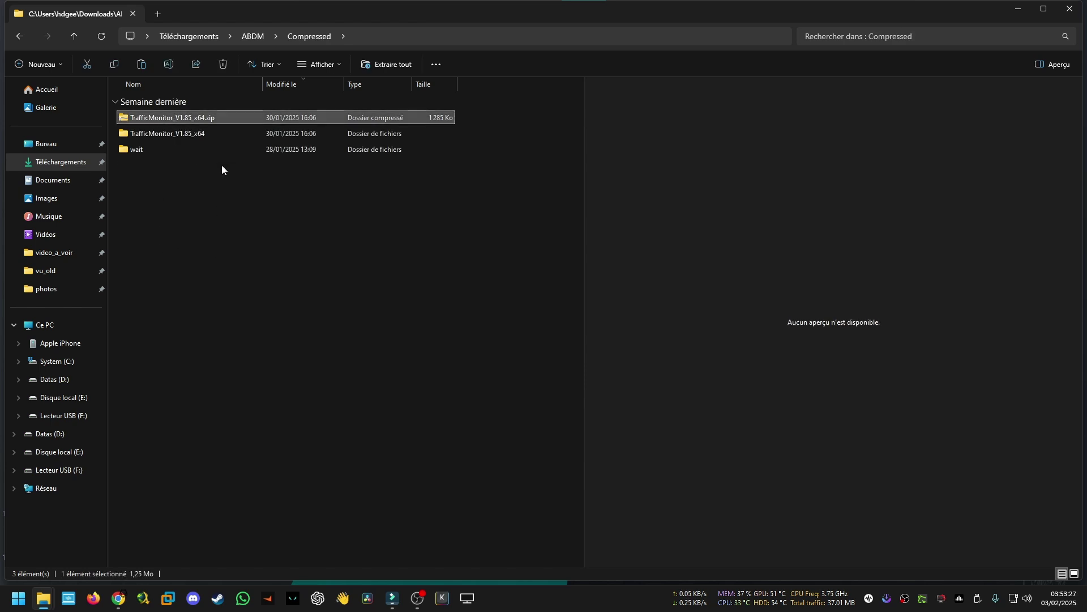
left_click(175, 134)
double_click(174, 133)
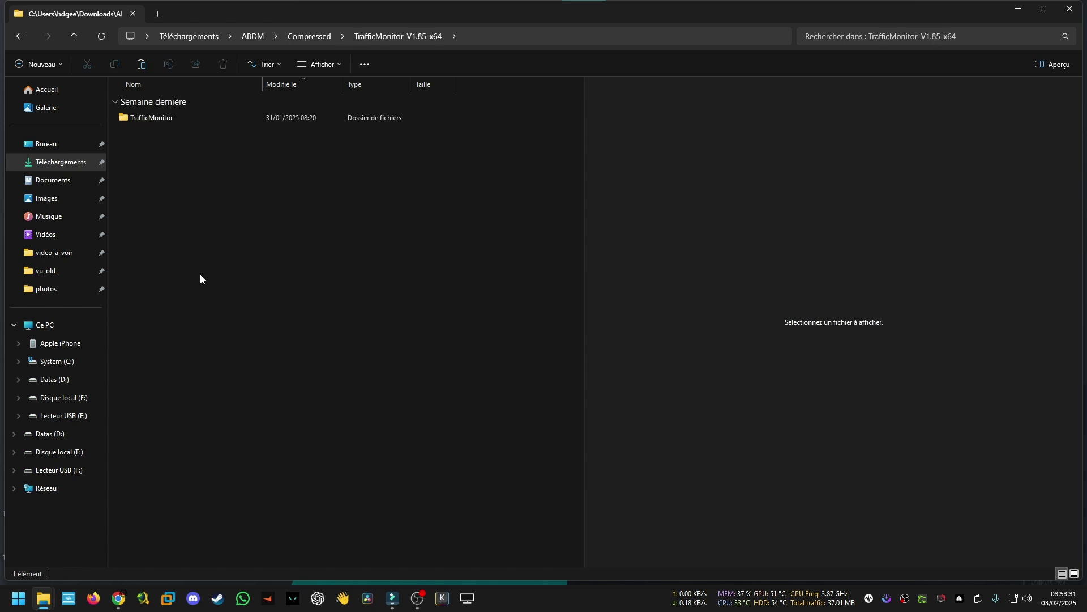
left_click(154, 120)
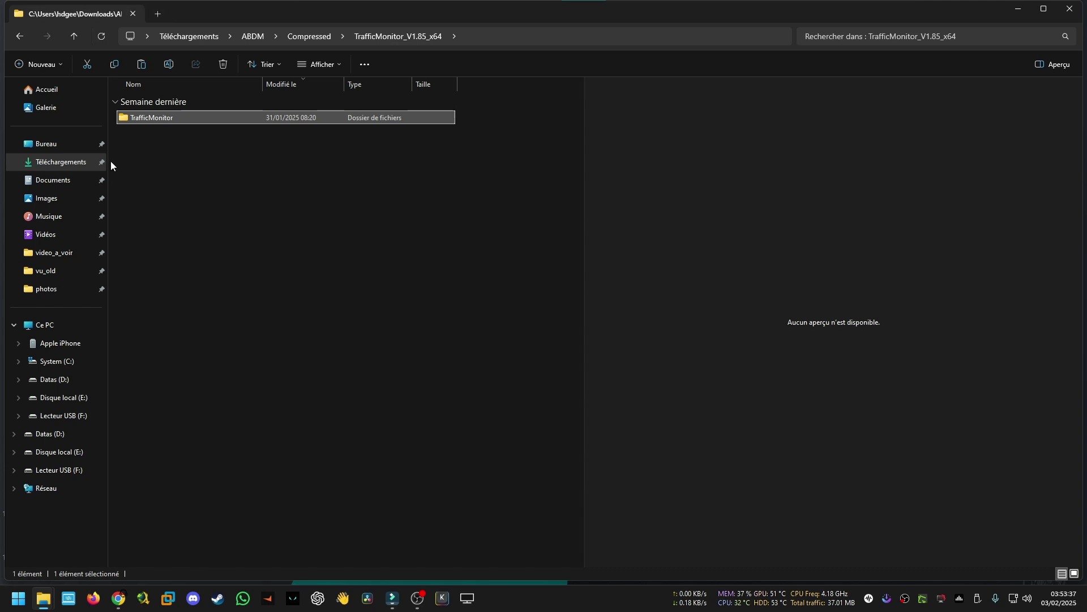
Inspect the contents of the TrafficMonitor folder in C:\Program Files, locating TrafficMonitor.exe, and put File Explorer away
mouse_move(43, 598)
left_click(60, 538)
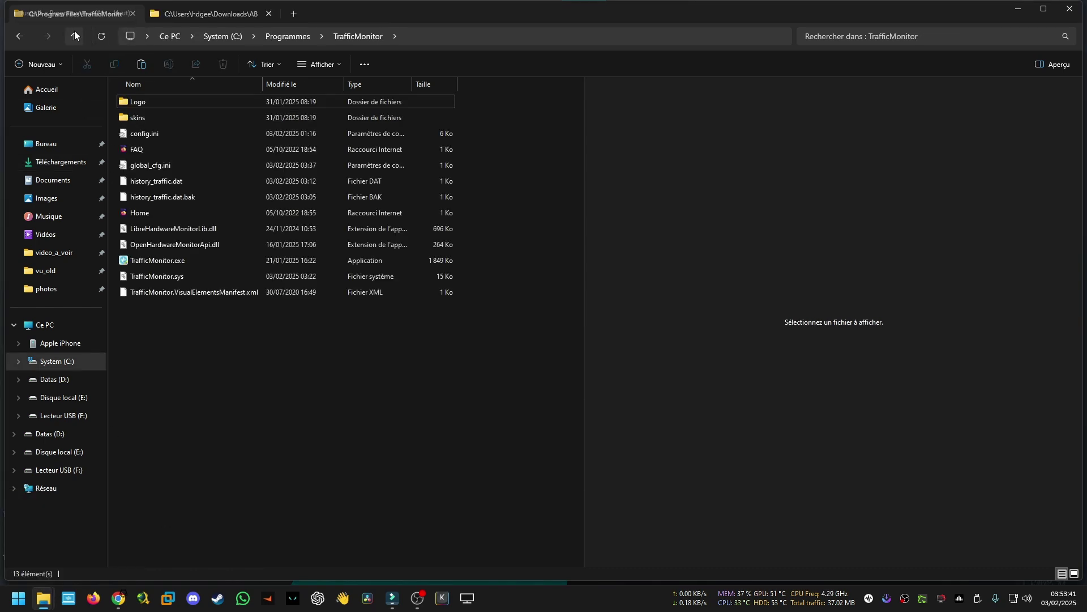
left_click(73, 36)
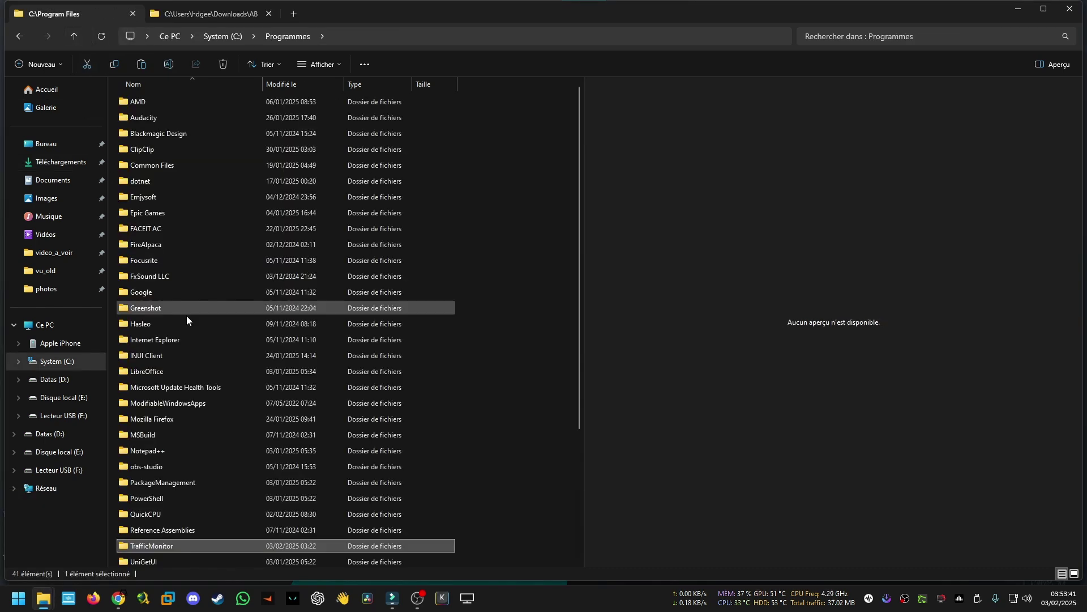
double_click(151, 550)
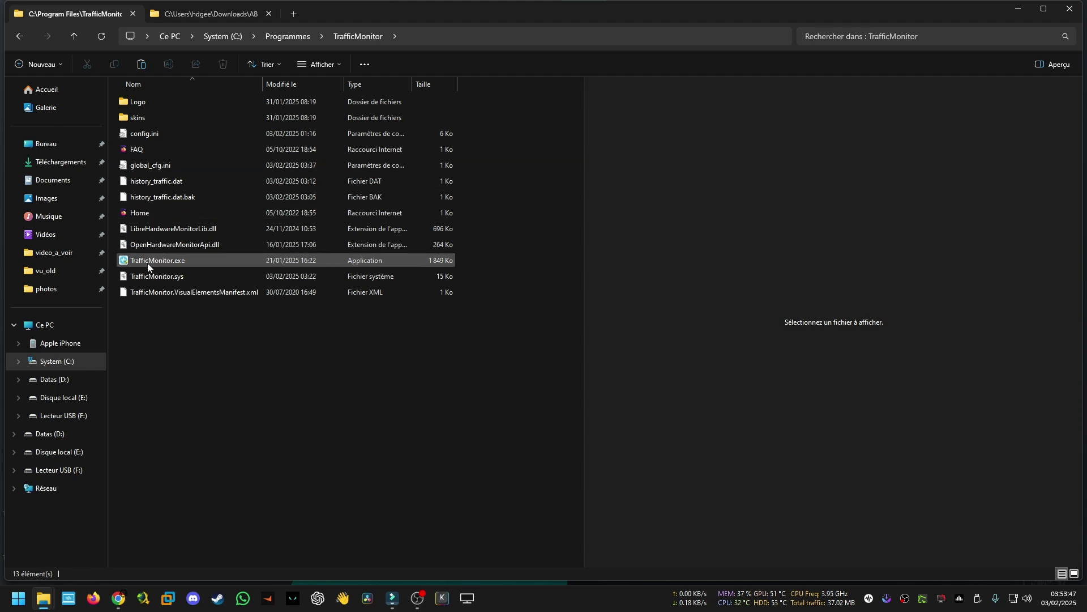
mouse_move(147, 265)
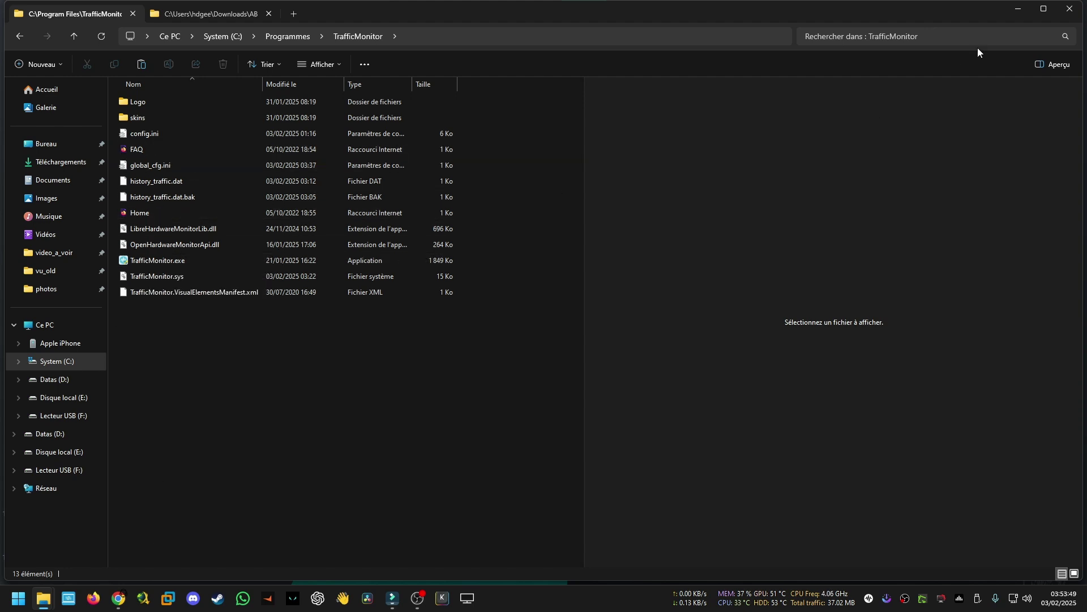
key("ctrl+w")
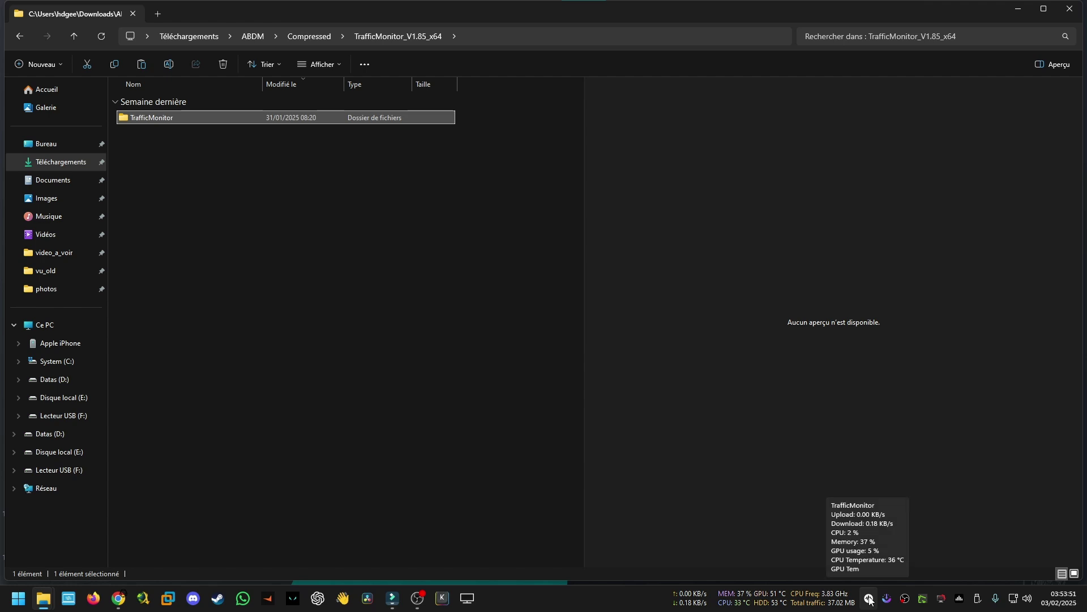
left_click(1026, 8)
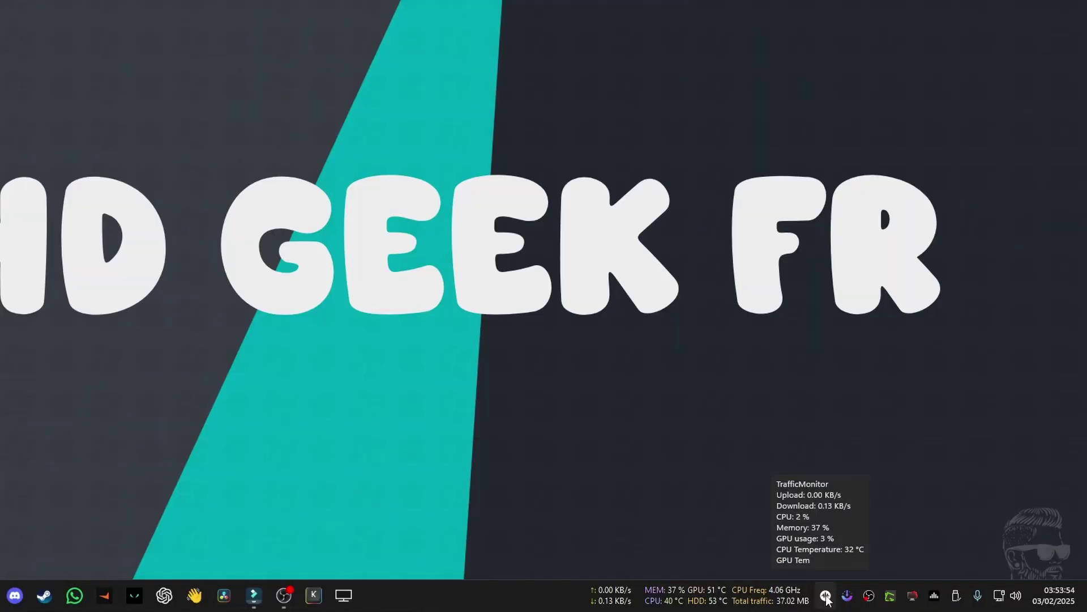
Show TrafficMonitor's floating main window on the desktop and hide its taskbar window
right_click(827, 597)
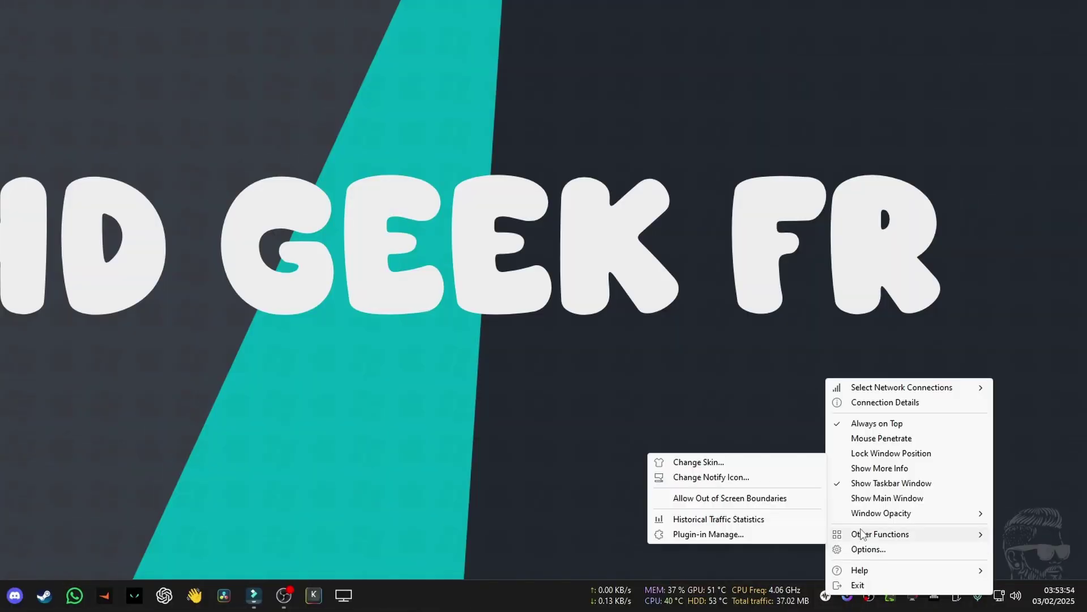
left_click(875, 495)
right_click(827, 597)
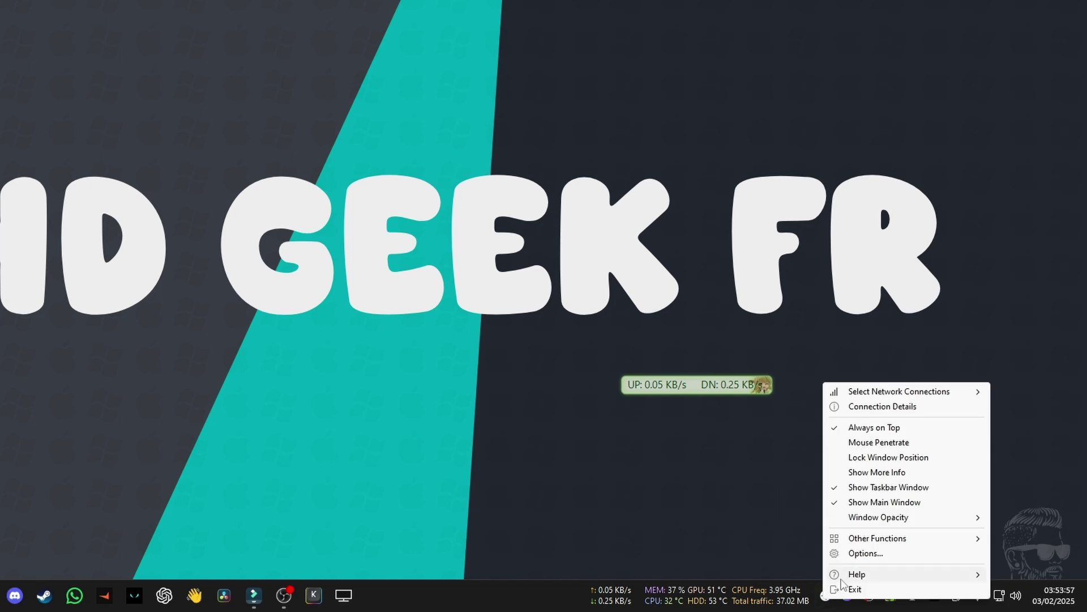
left_click(863, 485)
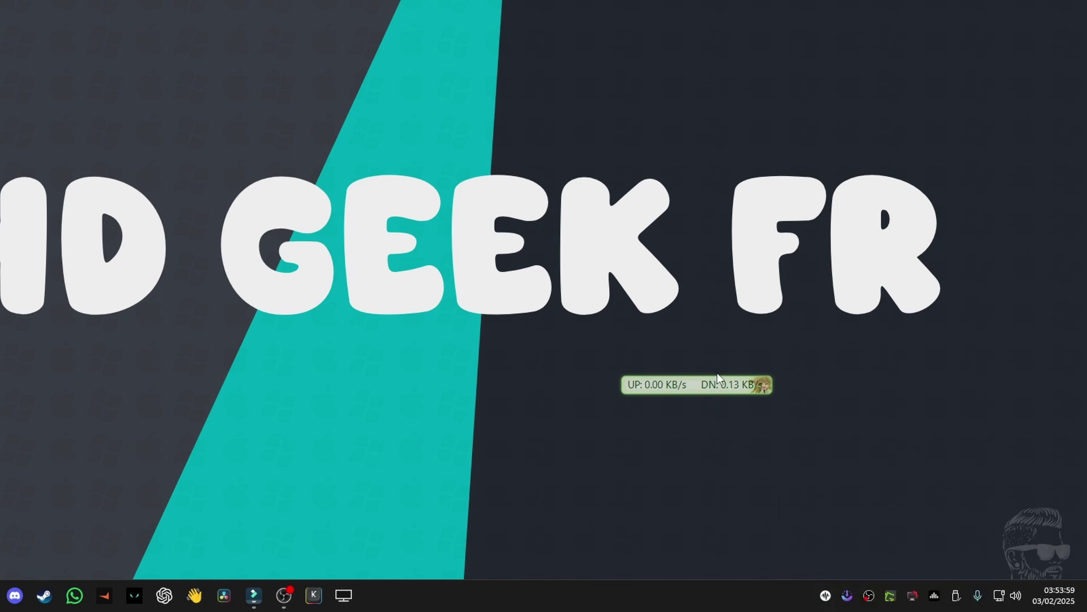
Check the detailed hardware readings of the floating main window and turn TrafficMonitor's taskbar window back on
mouse_move(732, 390)
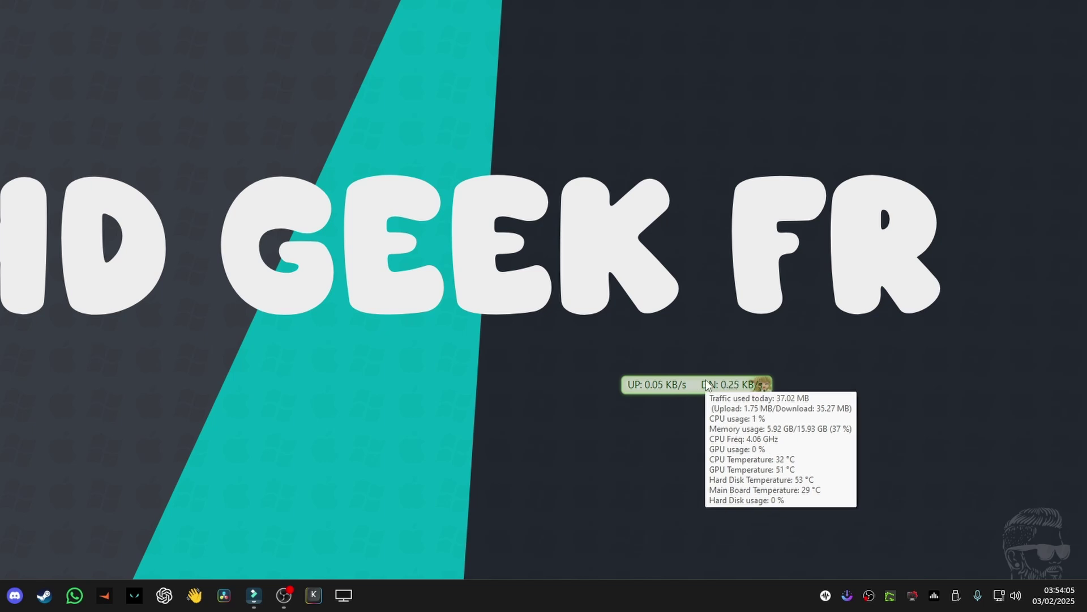
right_click(827, 595)
left_click(872, 485)
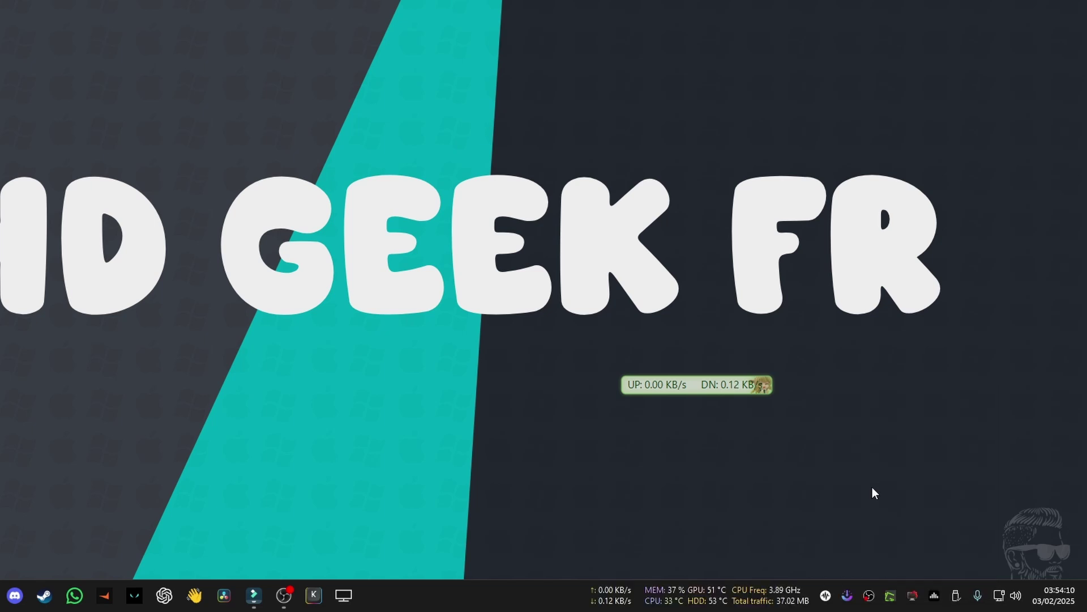
Hide TrafficMonitor's floating main window and open the taskbar window settings in its options
right_click(828, 596)
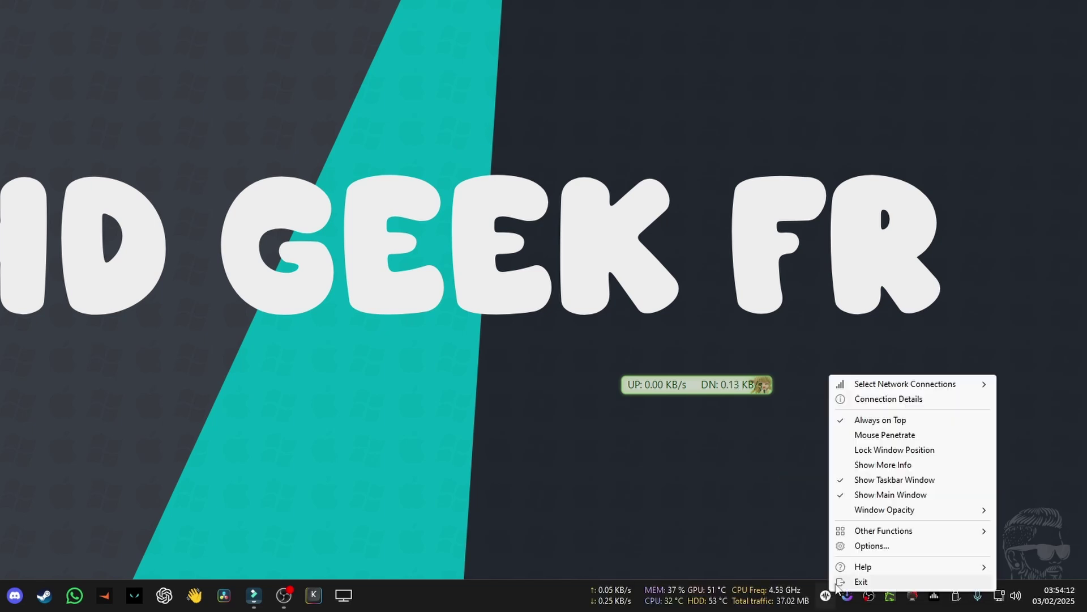
left_click(877, 496)
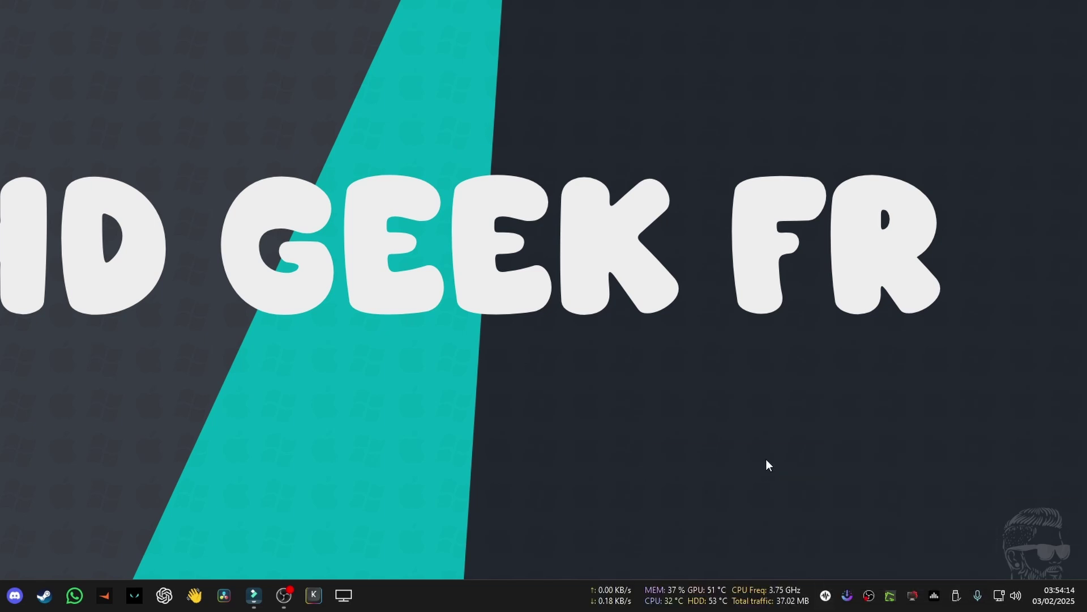
right_click(825, 595)
left_click(869, 552)
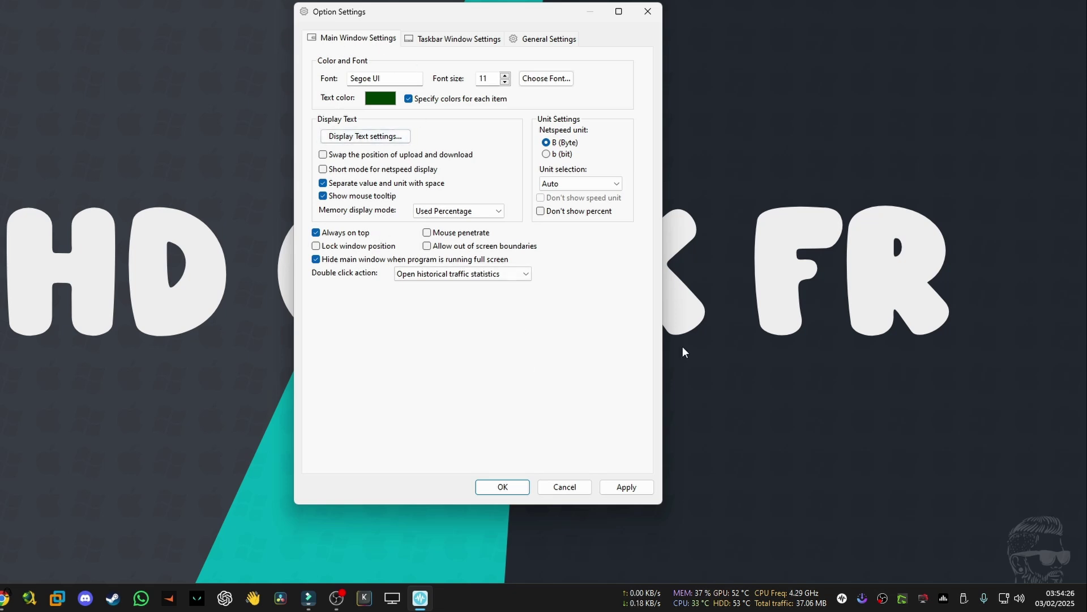
left_click(431, 39)
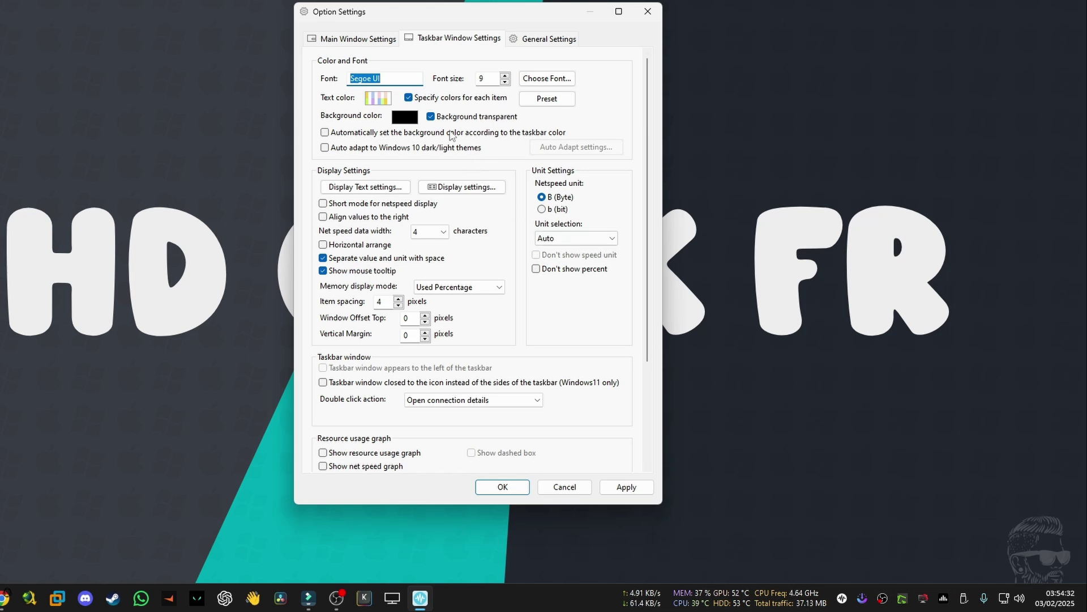
Try colour Preset 1 on the taskbar window and apply it
left_click(553, 103)
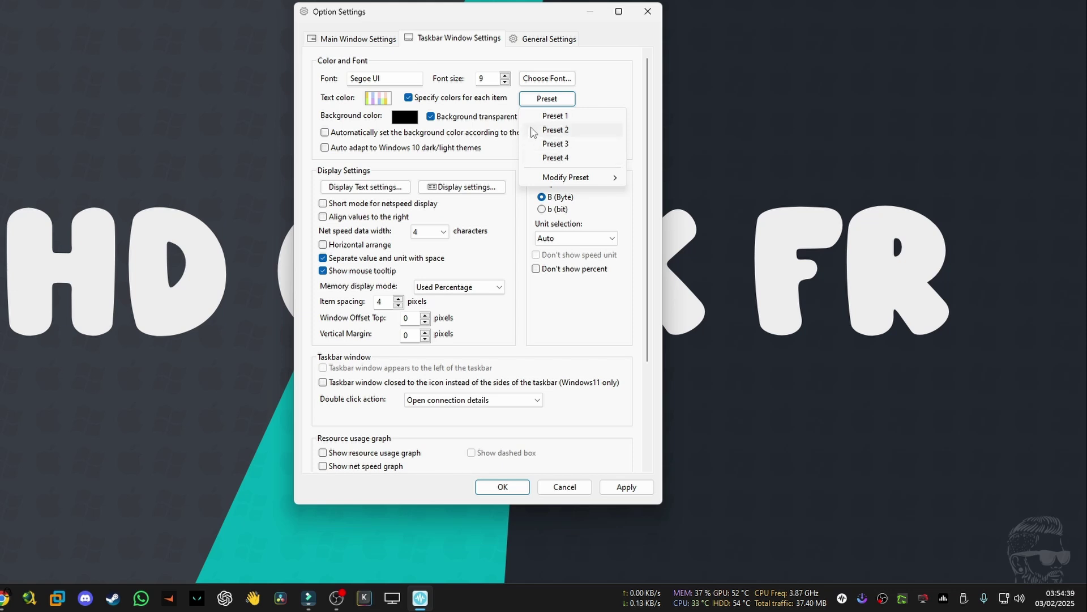
left_click(564, 117)
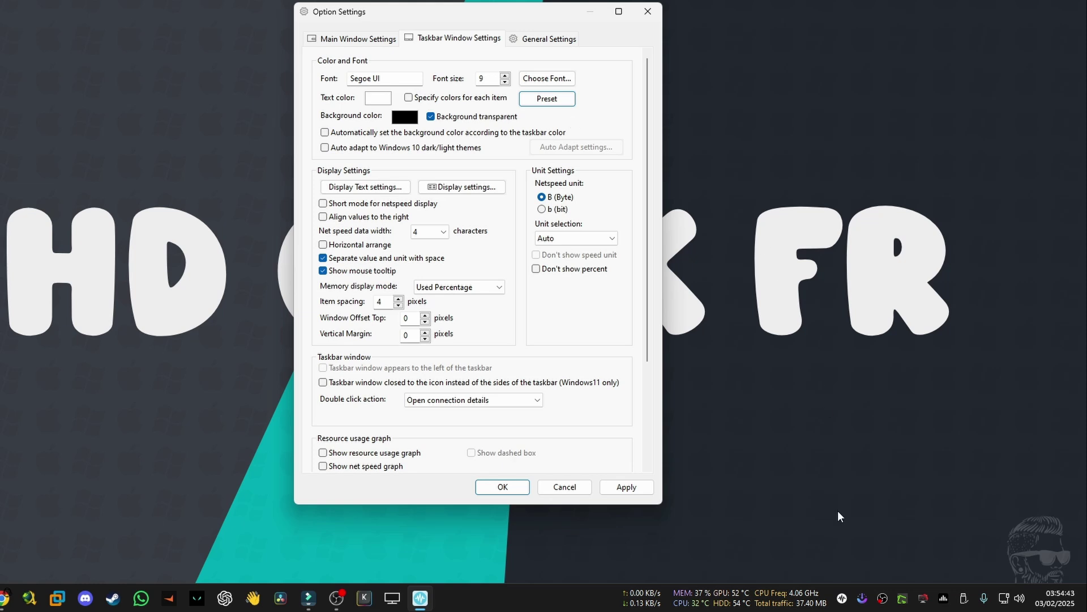
left_click(627, 487)
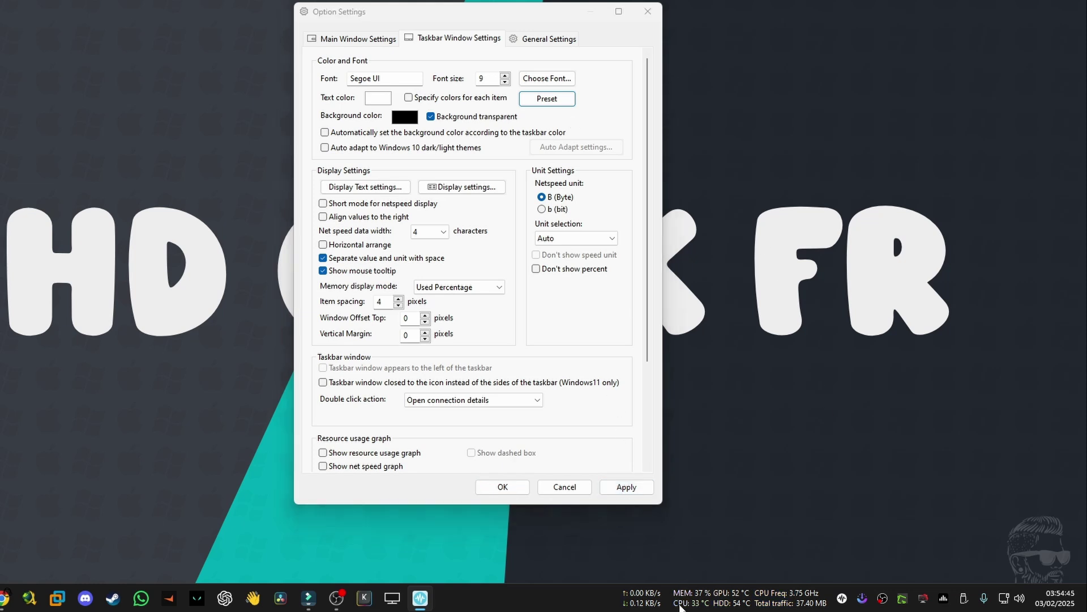
Apply colour Preset 2 to the taskbar window's text
left_click(557, 100)
left_click(560, 132)
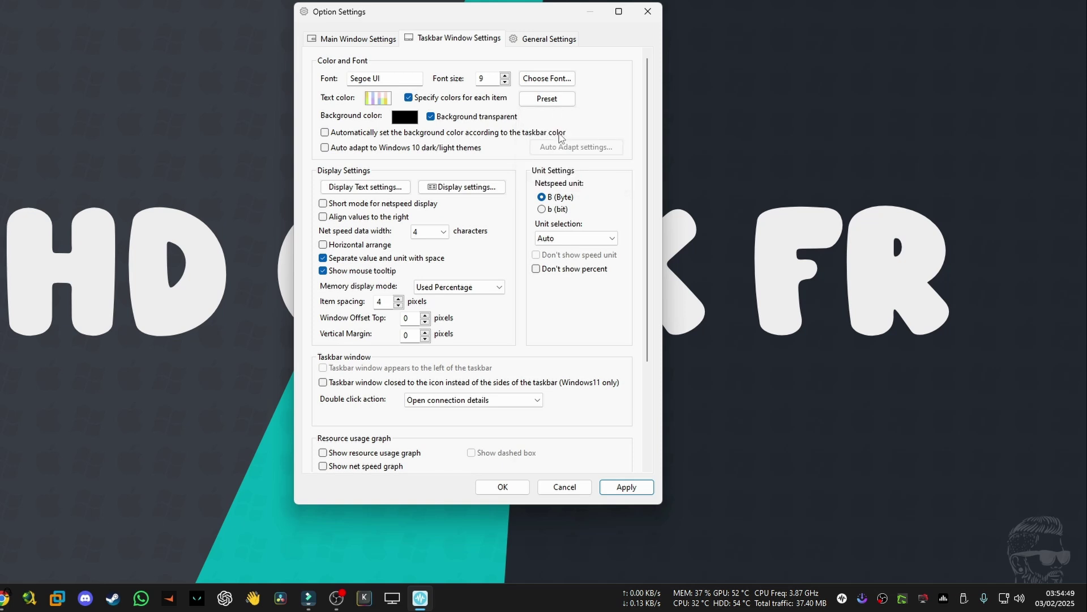
left_click(623, 489)
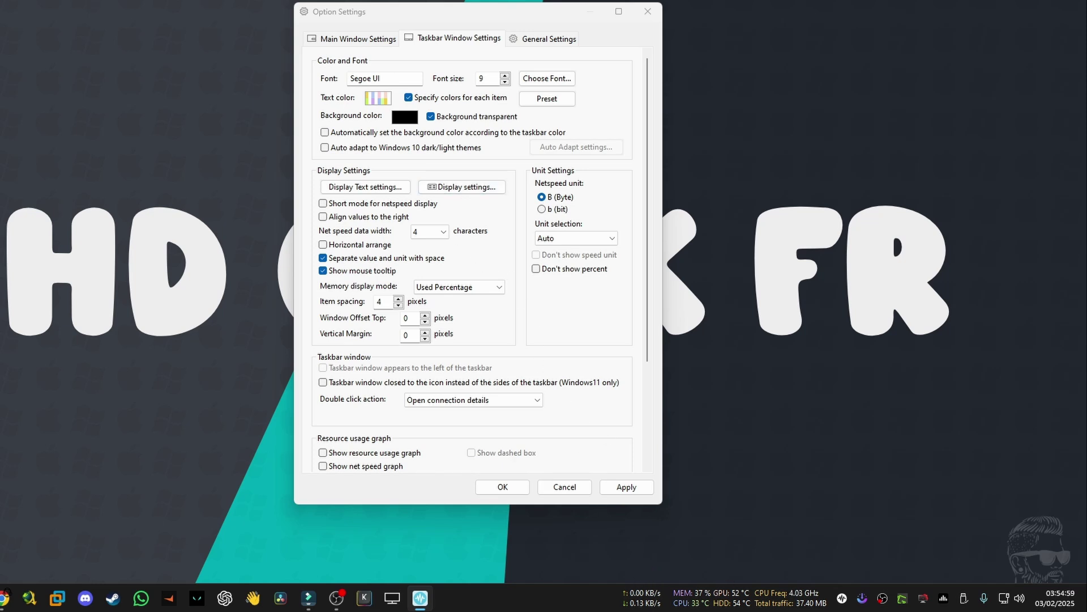
Check which monitoring items the taskbar window displays and review its remaining settings down to the rendering options
mouse_move(652, 601)
left_click(462, 187)
scroll(469, 248, "down", 3)
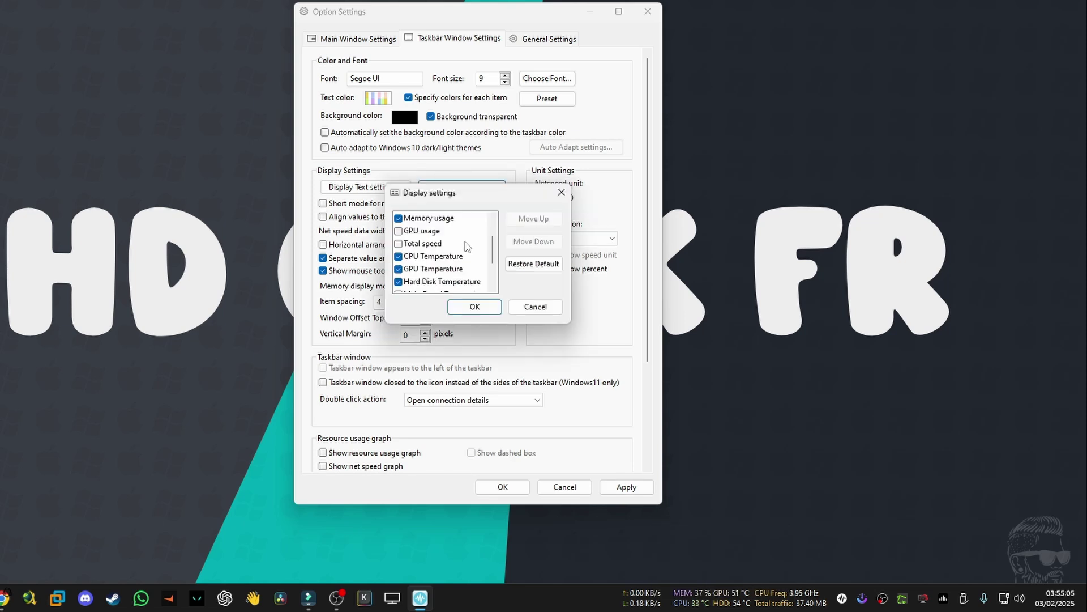
scroll(465, 245, "up", 3)
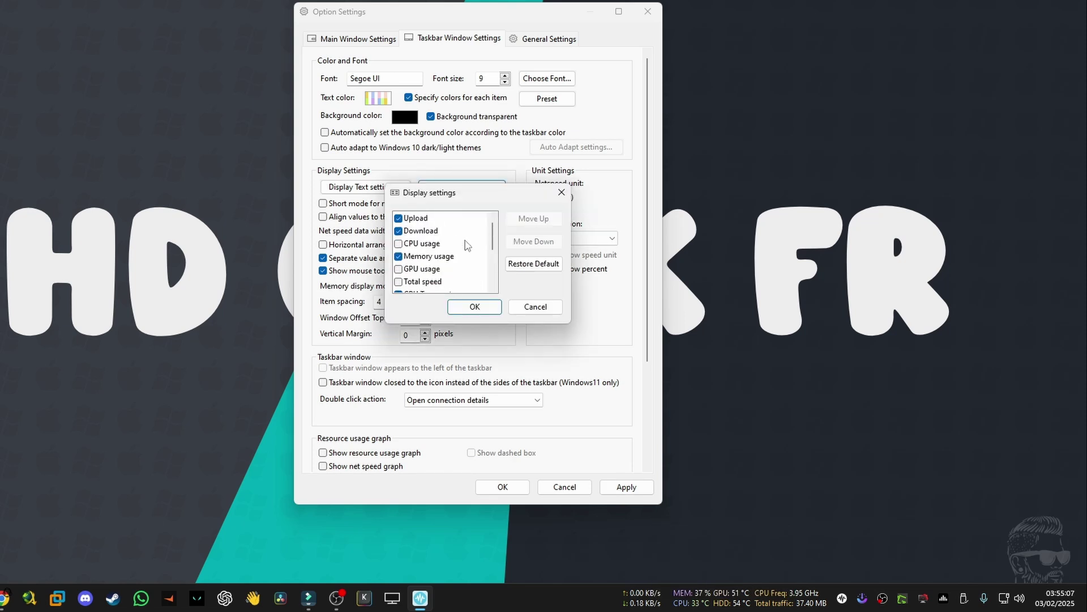
left_click(475, 306)
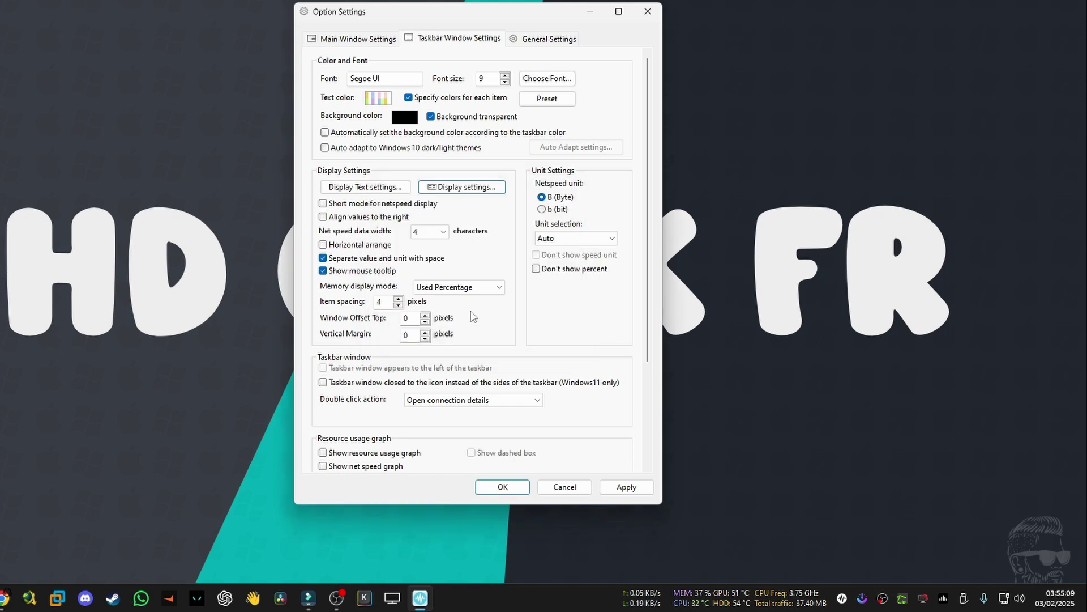
scroll(414, 172, "down", 3)
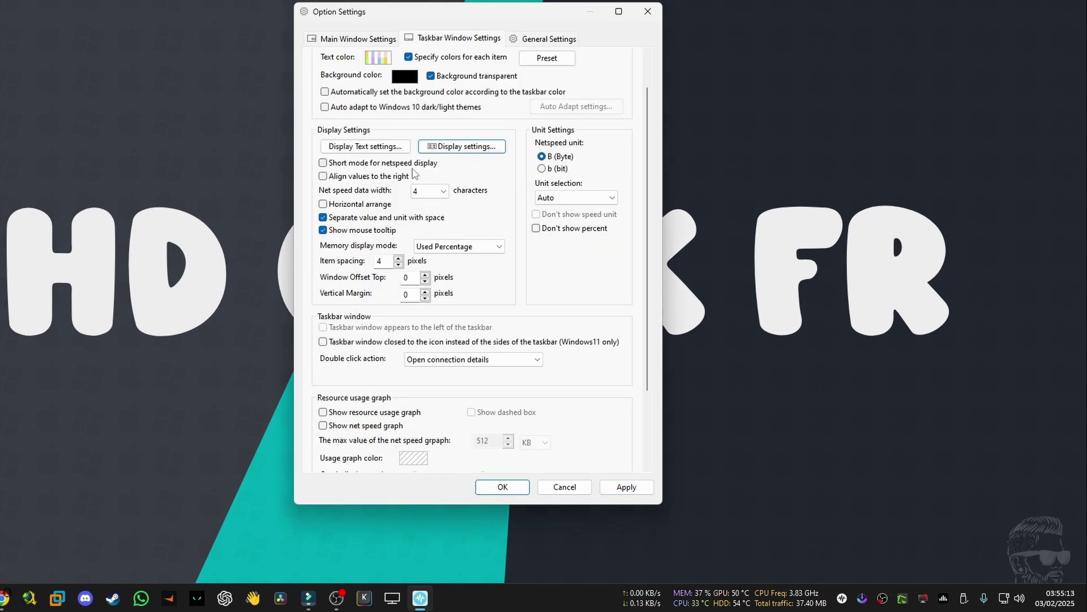
scroll(413, 171, "down", 1)
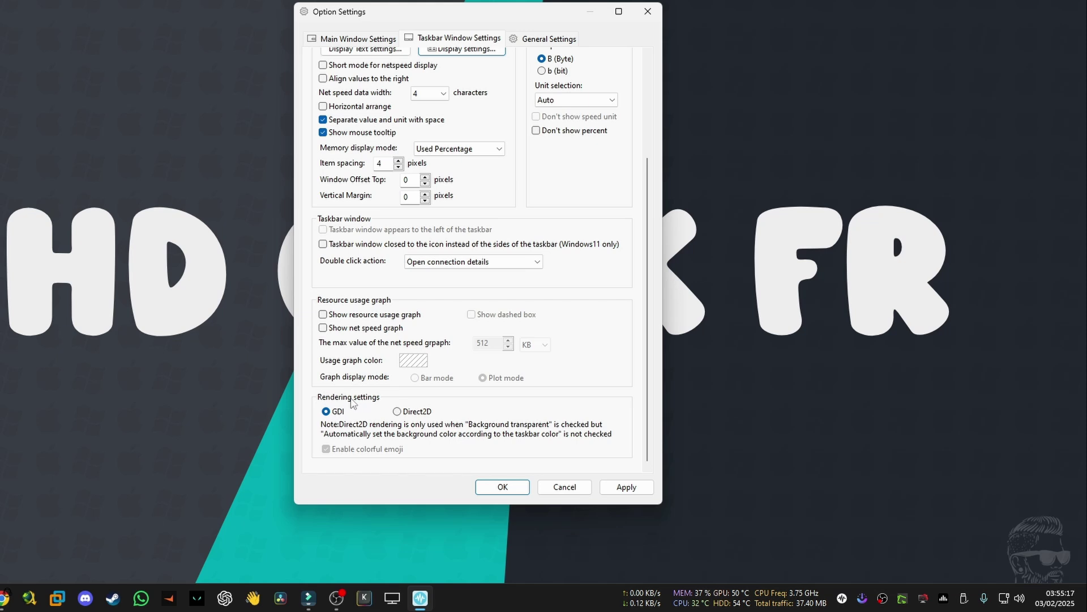
scroll(404, 331, "up", 5)
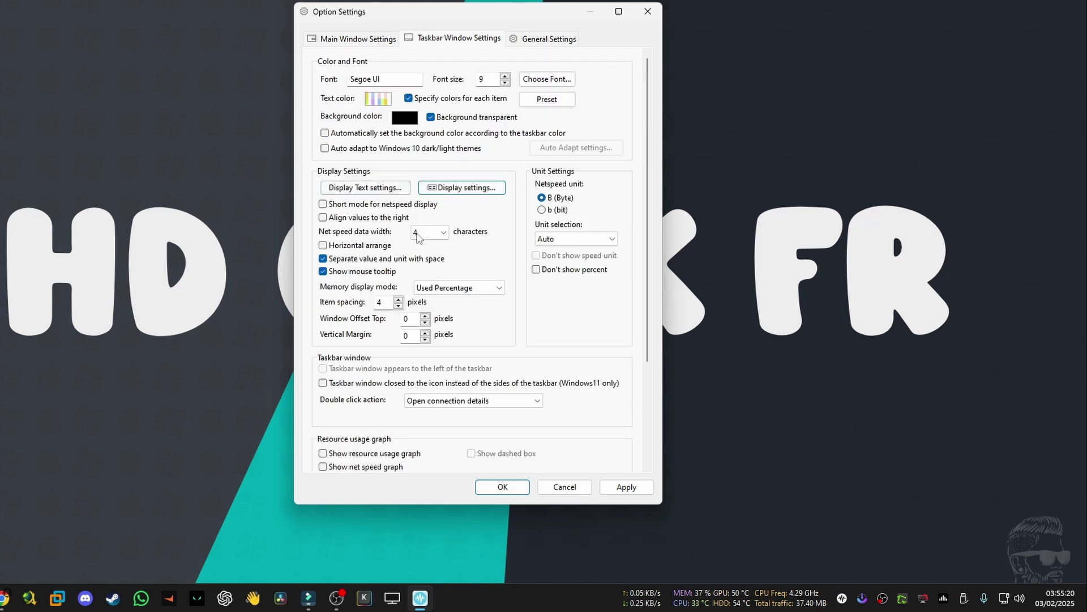
Try the short mode for netspeed display on the taskbar window and deselect it
left_click(389, 205)
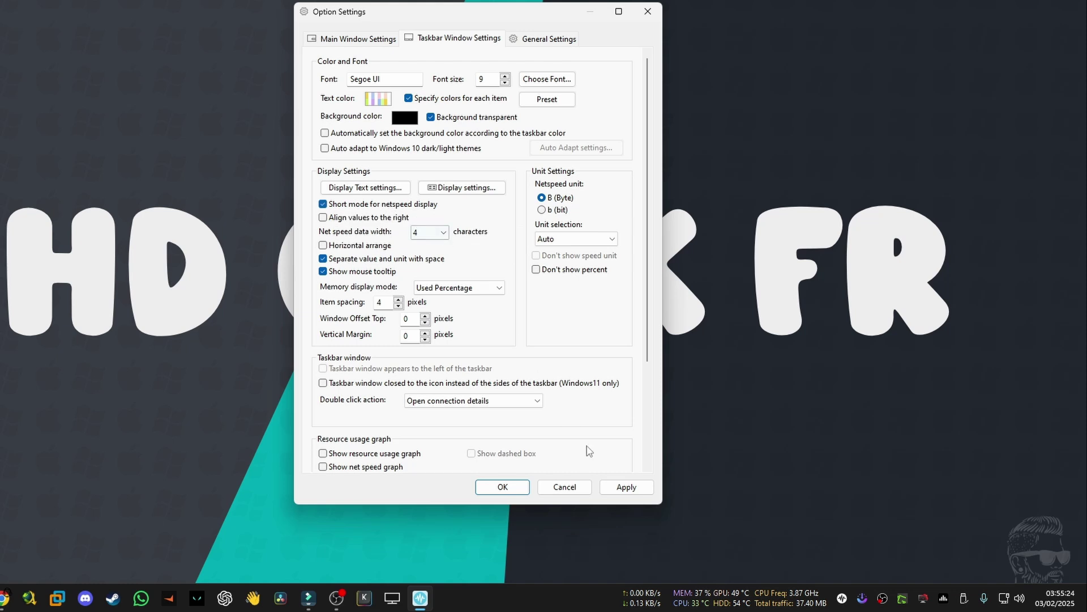
left_click(606, 486)
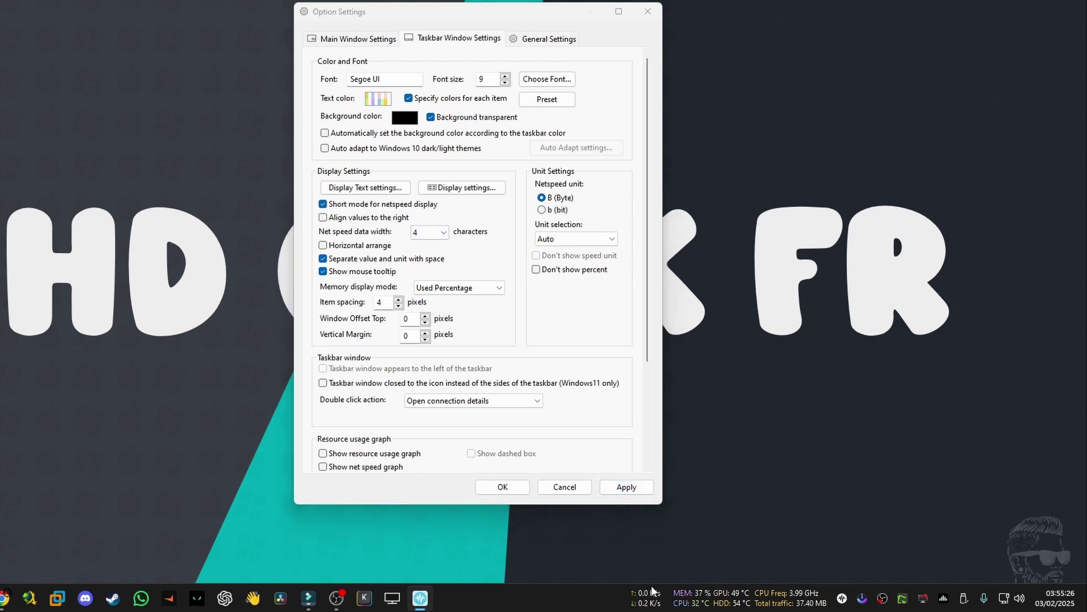
left_click(367, 205)
Try aligning the taskbar window's values to the right and deselect the option
left_click(344, 220)
left_click(629, 486)
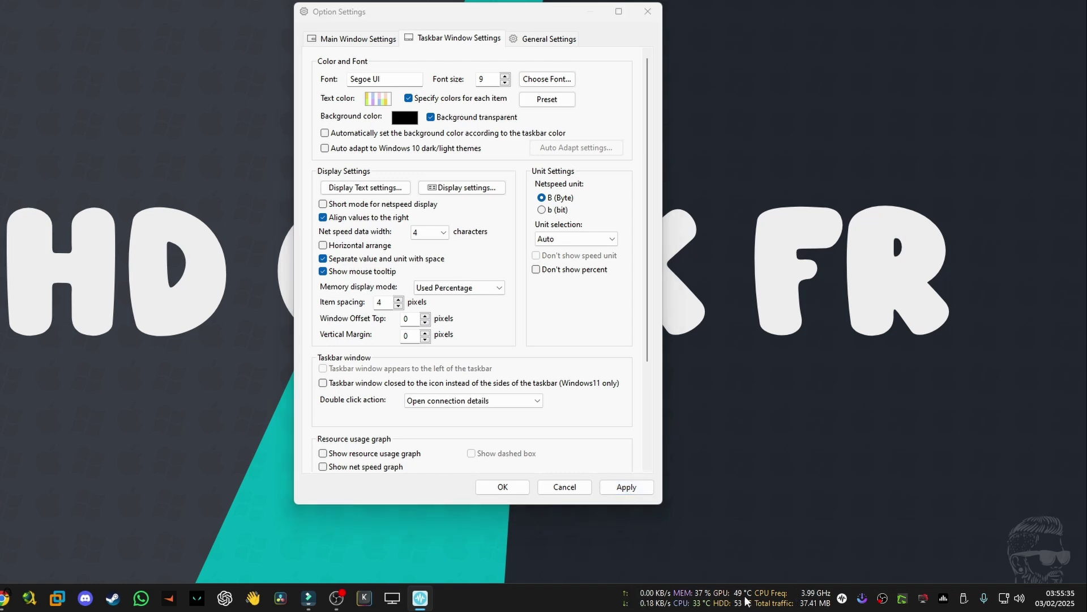
left_click(365, 219)
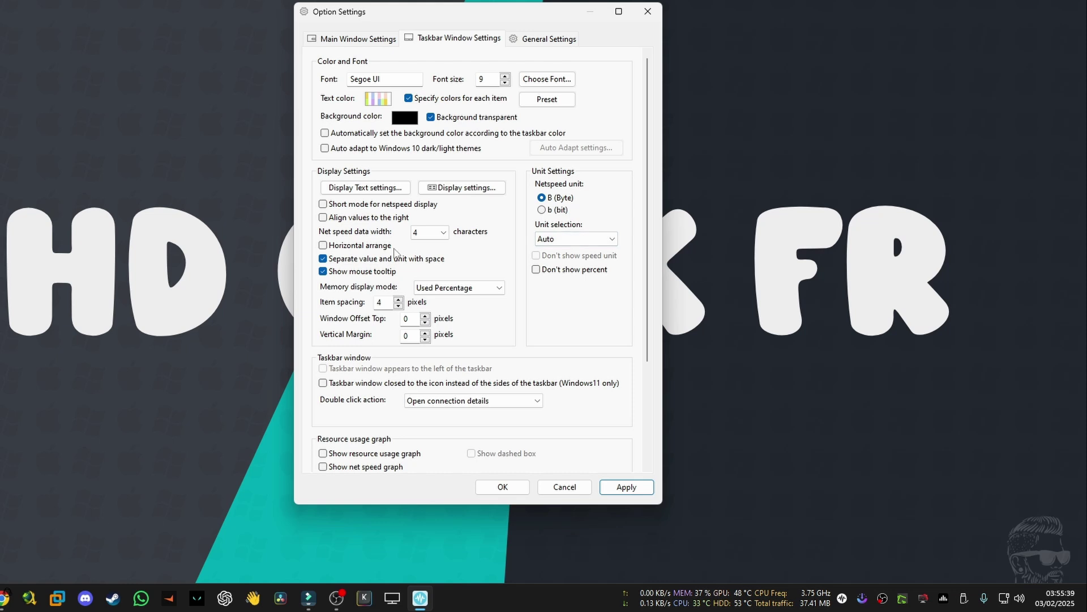
Try the horizontal arrangement for the taskbar window's items and deselect it
left_click(368, 247)
left_click(622, 489)
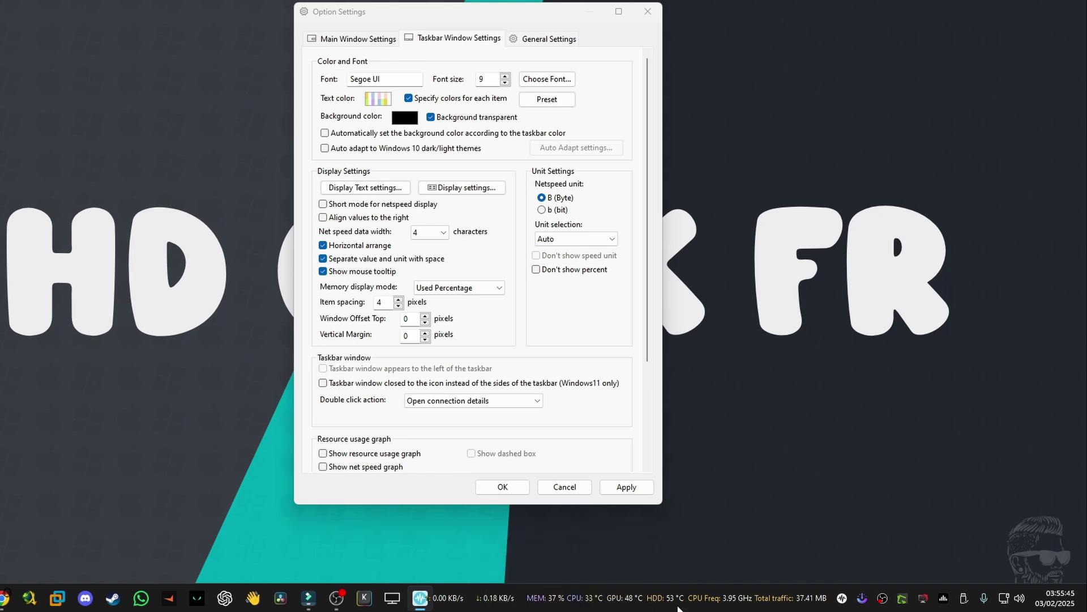
left_click(355, 246)
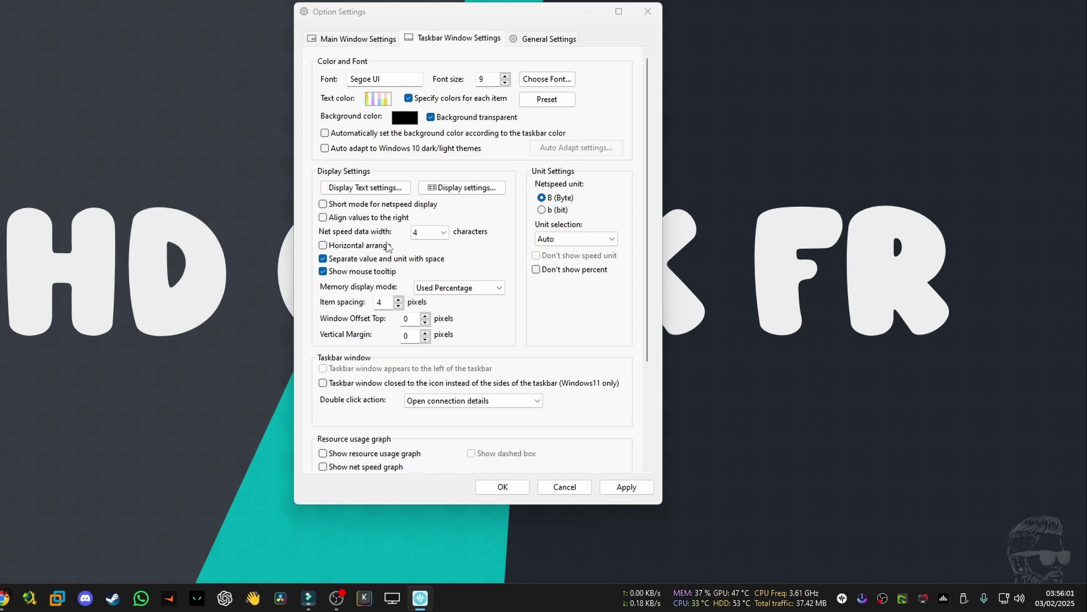
Turn off the space separating value and unit in the taskbar window and apply the change
left_click(372, 258)
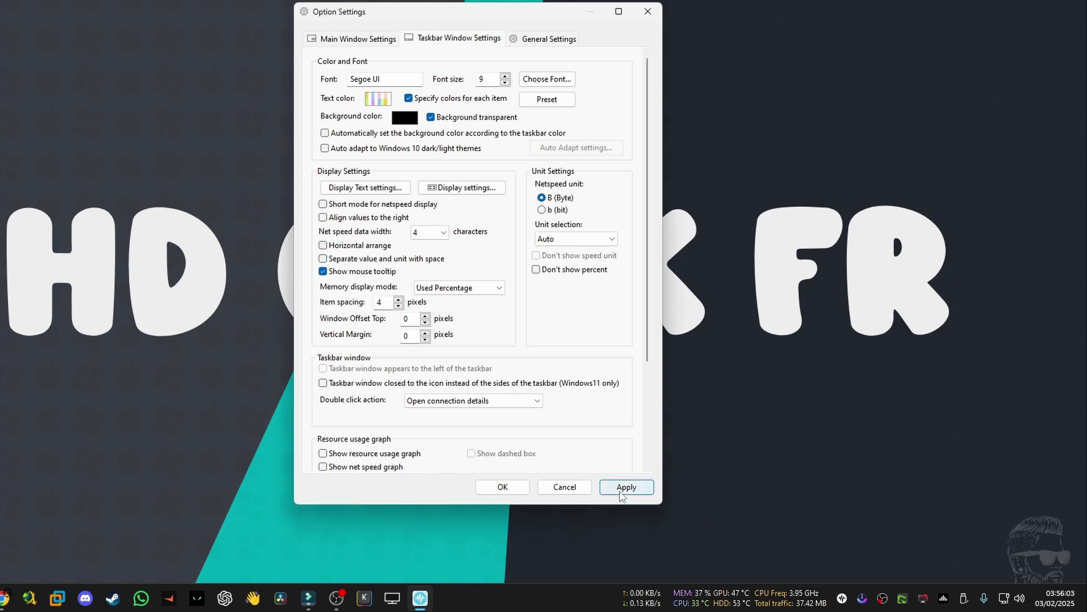
mouse_move(741, 598)
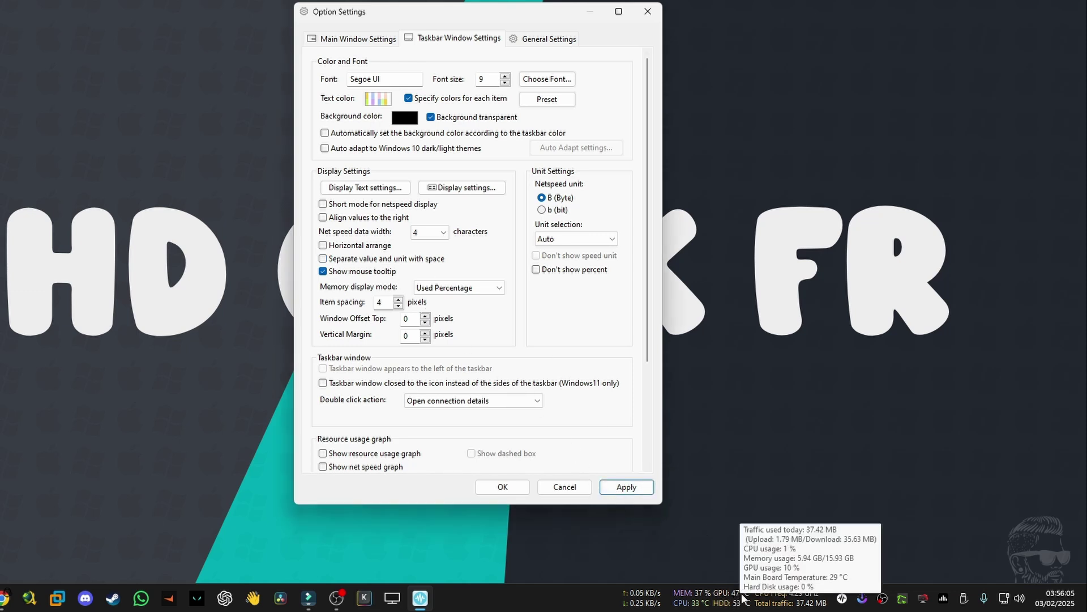
left_click(626, 486)
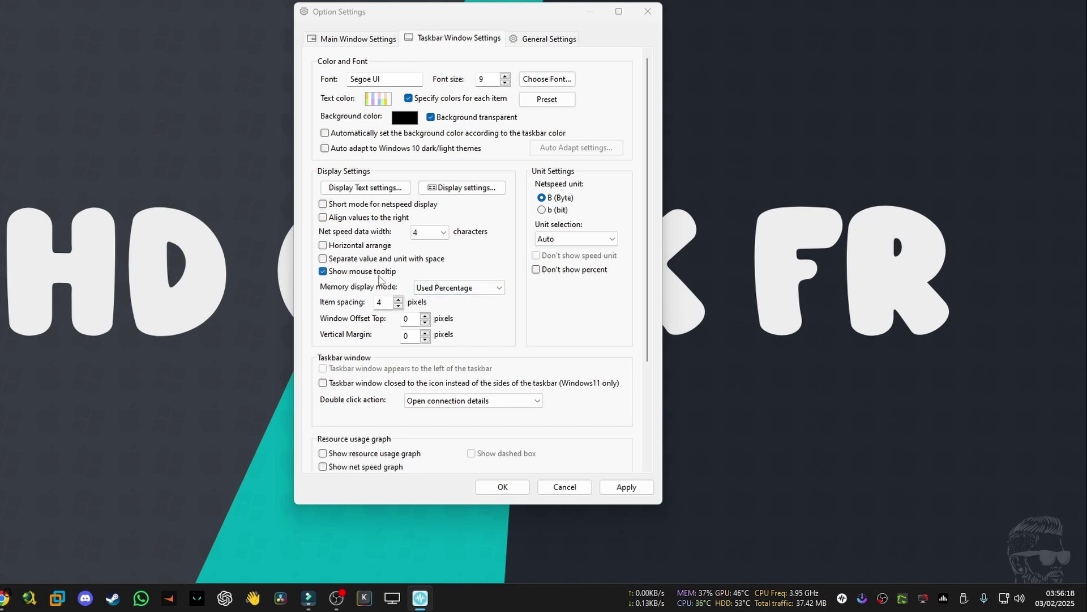
Check the taskbar window's mouse tooltip, disable the tooltip and apply the change
mouse_move(731, 605)
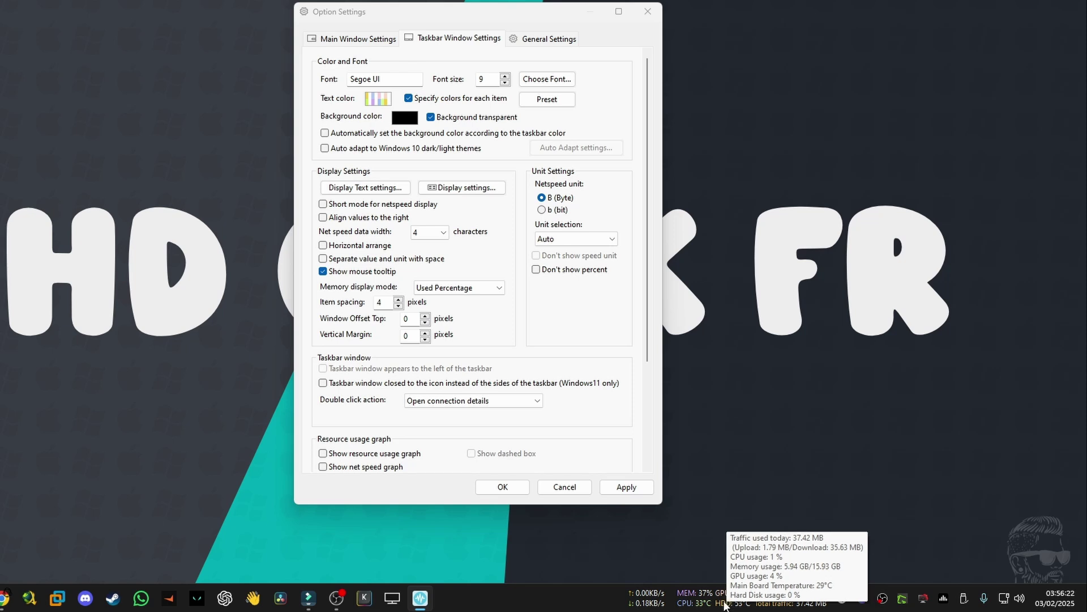
left_click(323, 271)
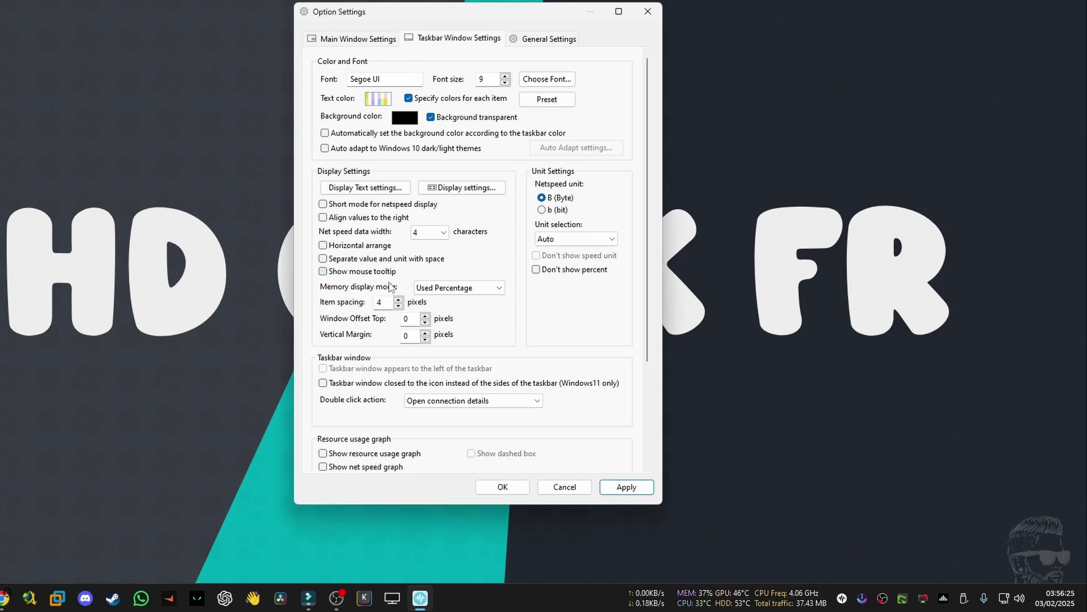
left_click(626, 486)
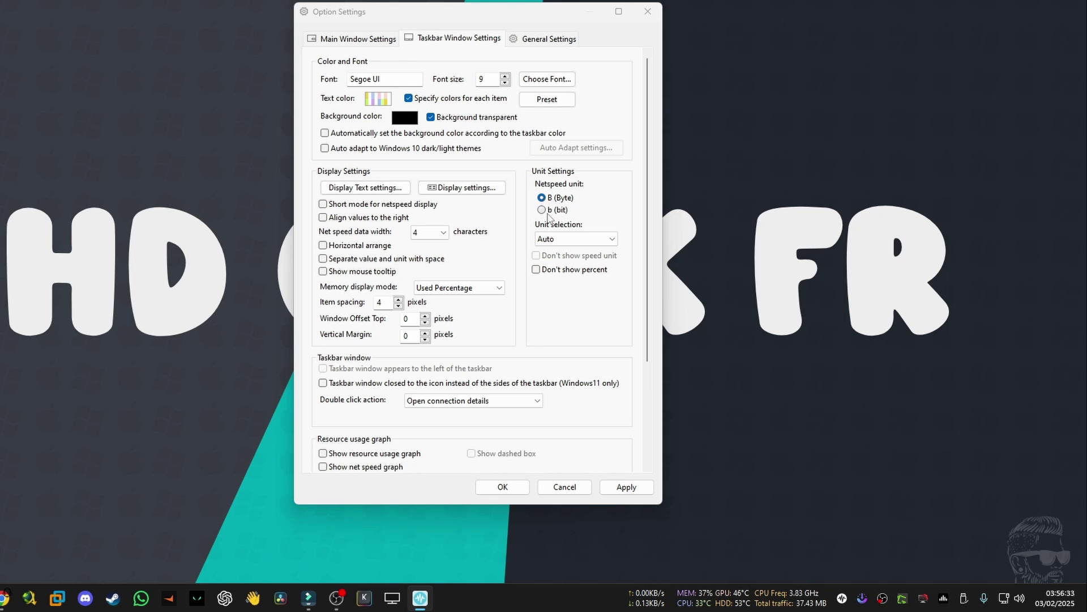
Set the taskbar window's unit selection to Fixed as MB/s and apply it
left_click(600, 240)
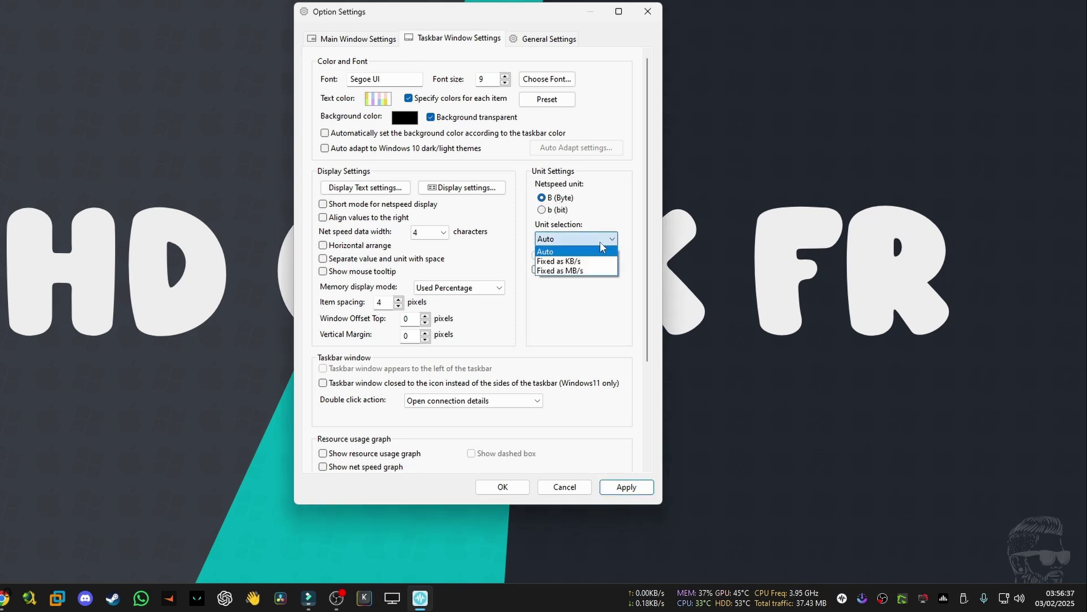
left_click(581, 271)
left_click(626, 488)
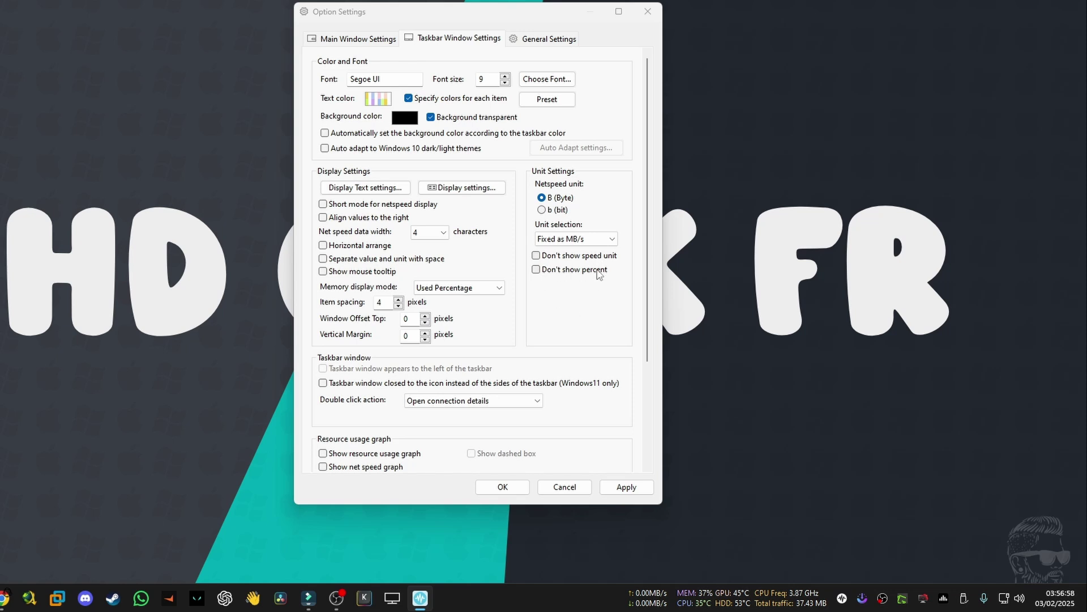
Review the taskbar window's resource usage graph and rendering options, and examine the General Settings, including update source and autorun
scroll(600, 275, "down", 5)
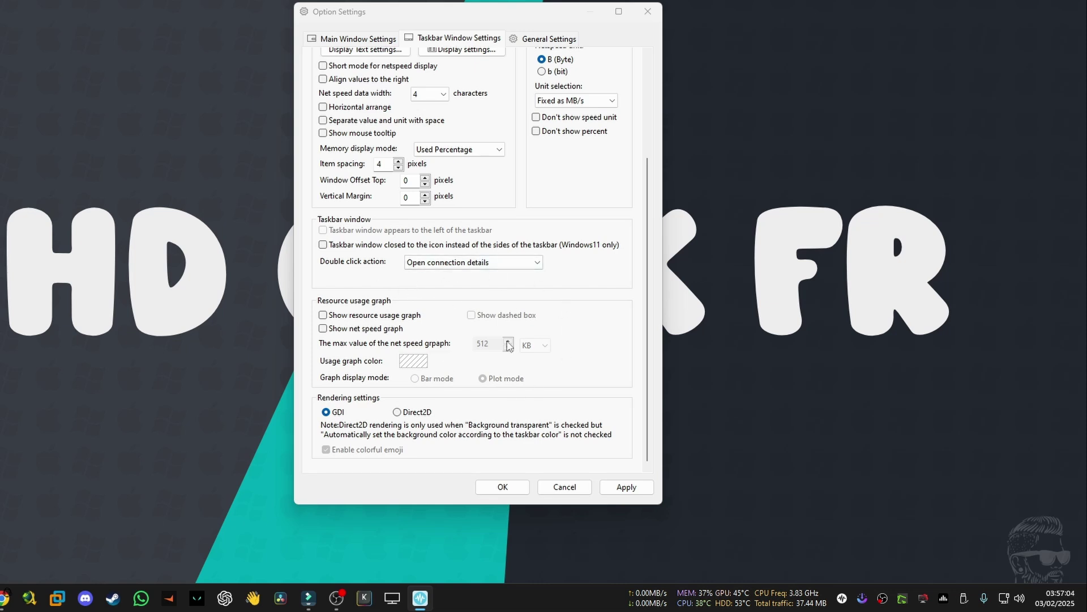
scroll(508, 346, "up", 5)
left_click(542, 40)
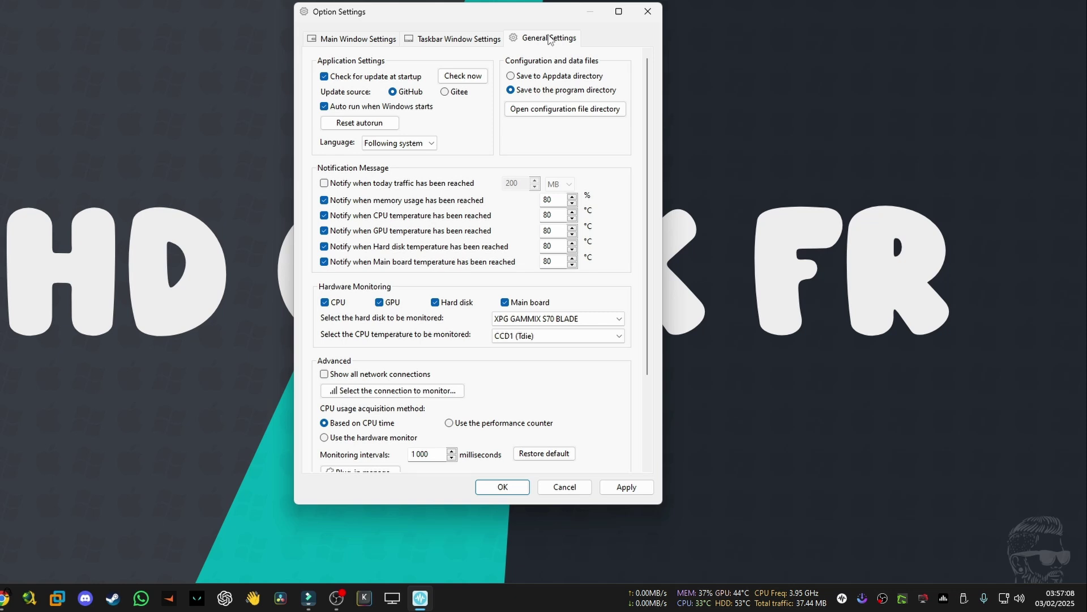
mouse_move(533, 96)
mouse_move(605, 96)
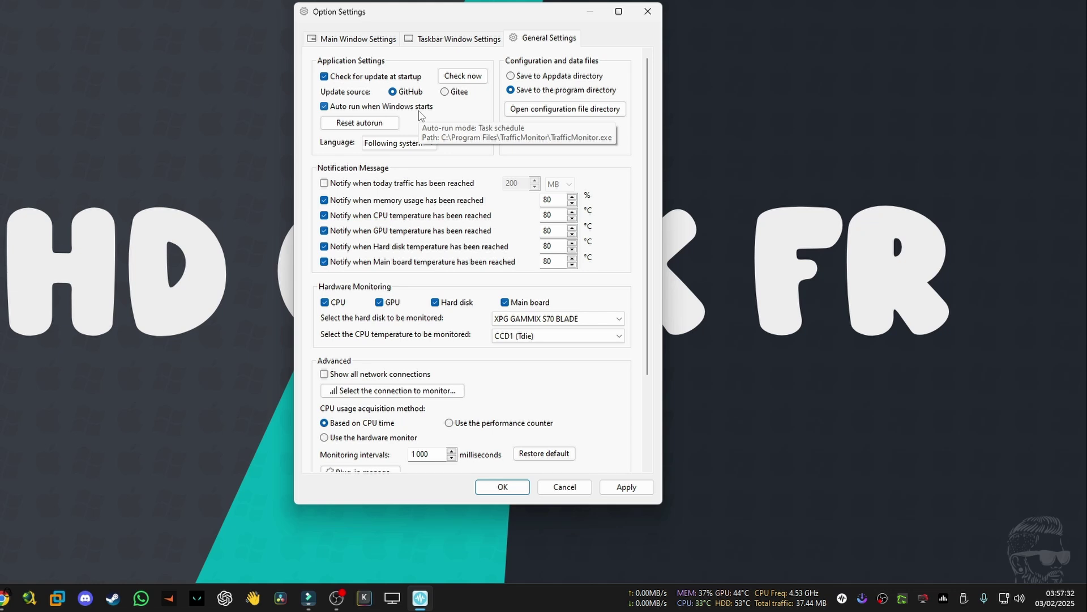
Review the available choices for interface language, monitored hard disk and monitored CPU temperature in the General Settings
left_click(431, 143)
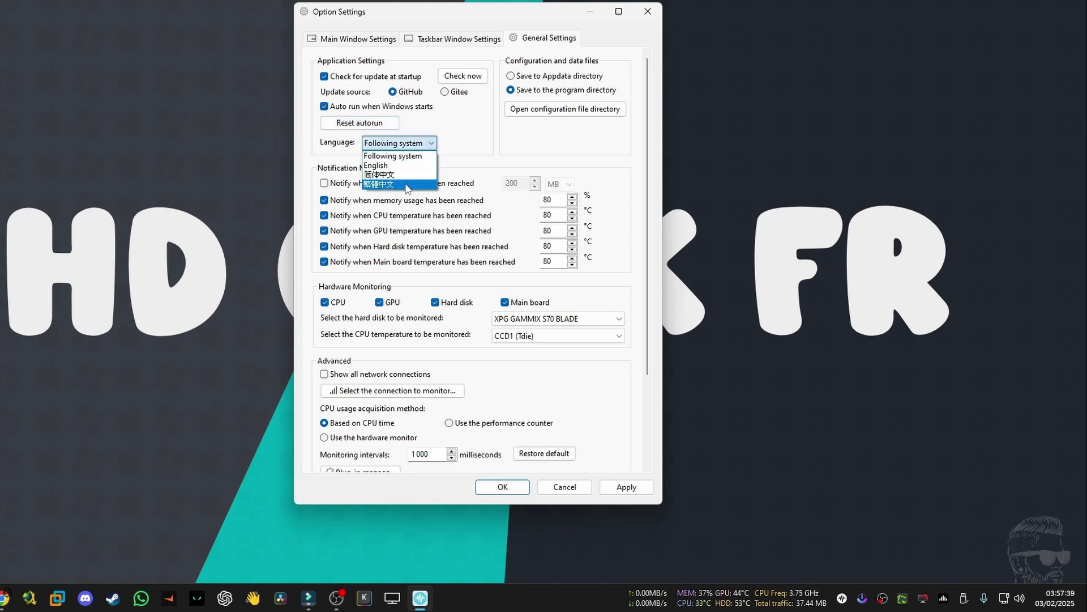
left_click(492, 138)
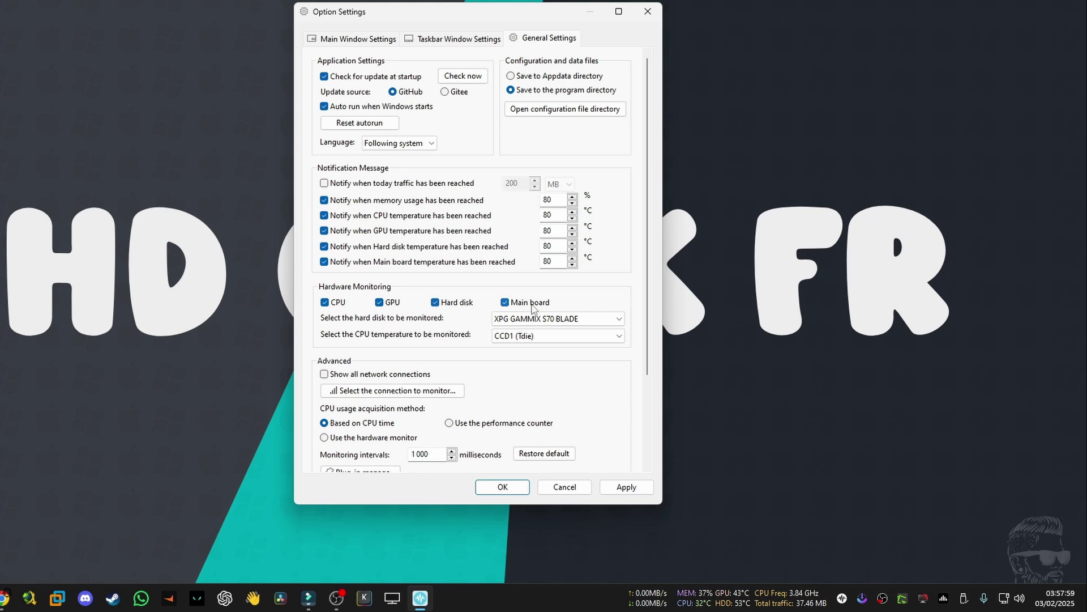
left_click(619, 319)
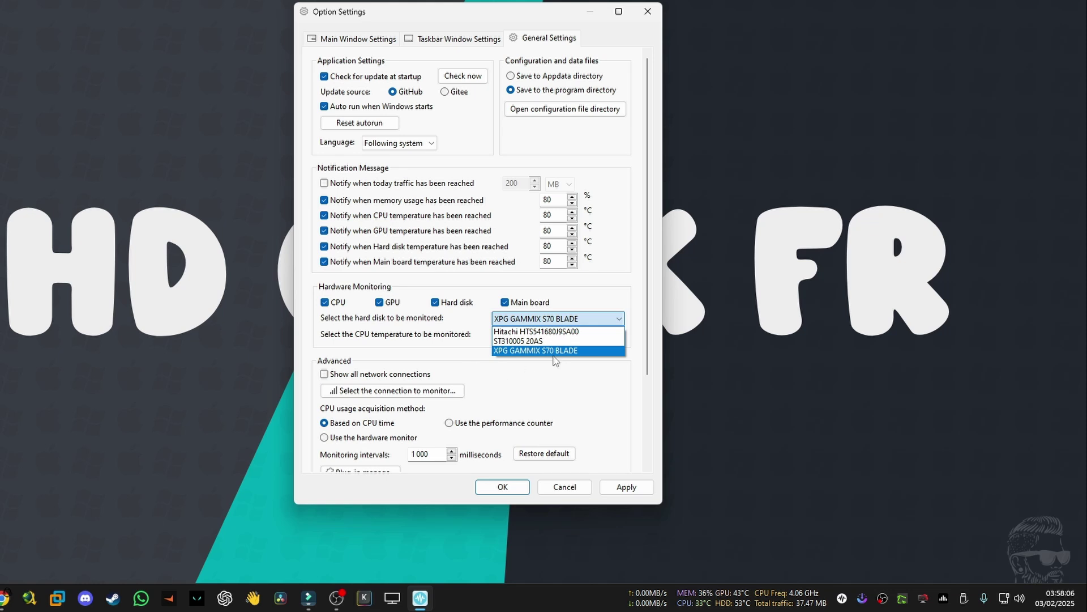
left_click(474, 343)
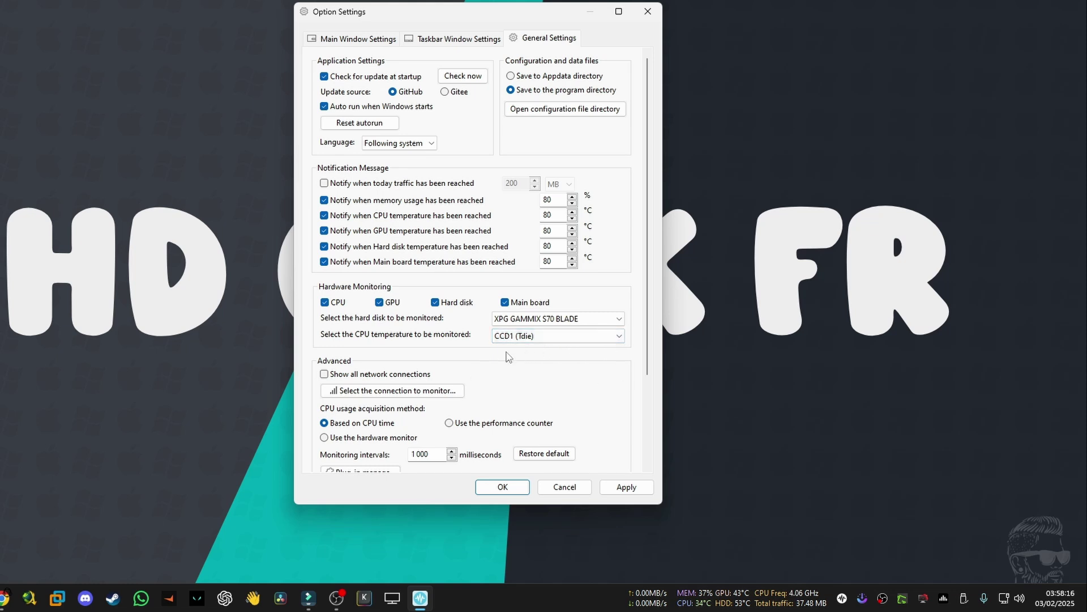
left_click(621, 337)
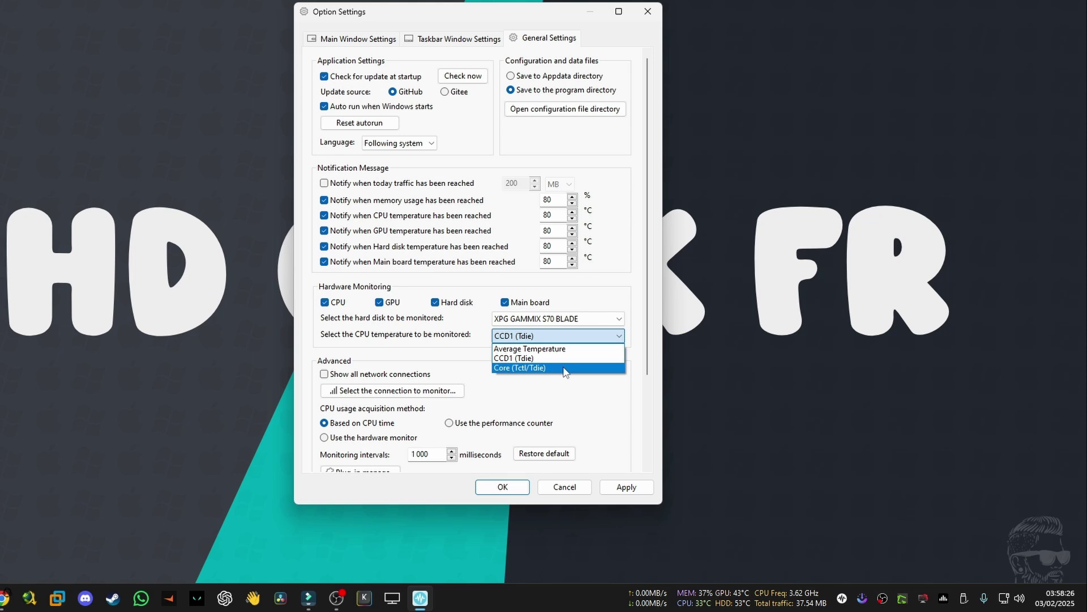
Check the remaining advanced, display and skin options, apply the General Settings and close the options dialog
scroll(363, 294, "down", 2)
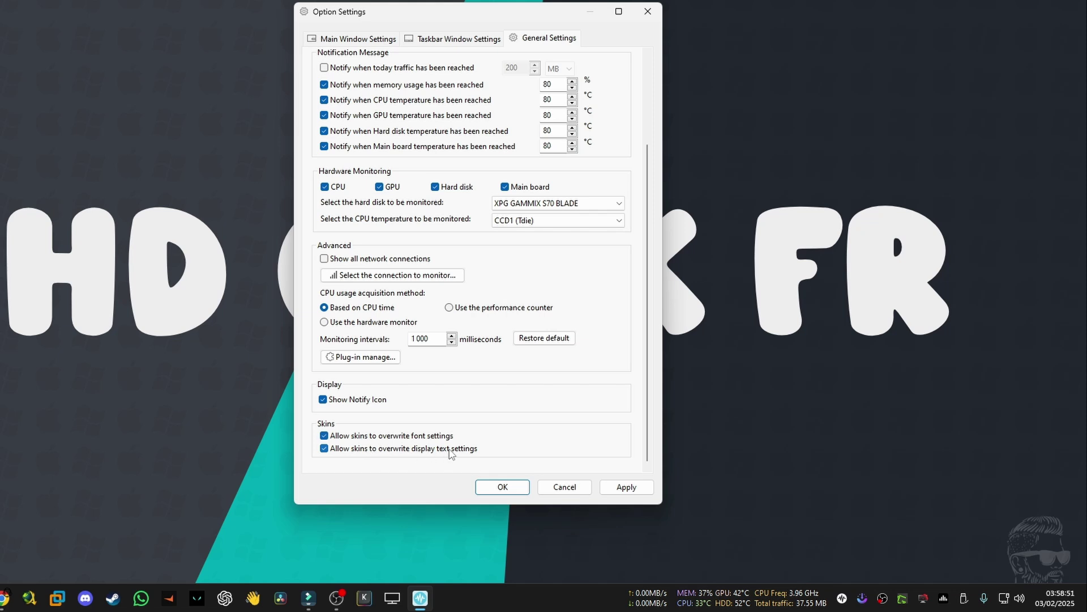
left_click(617, 486)
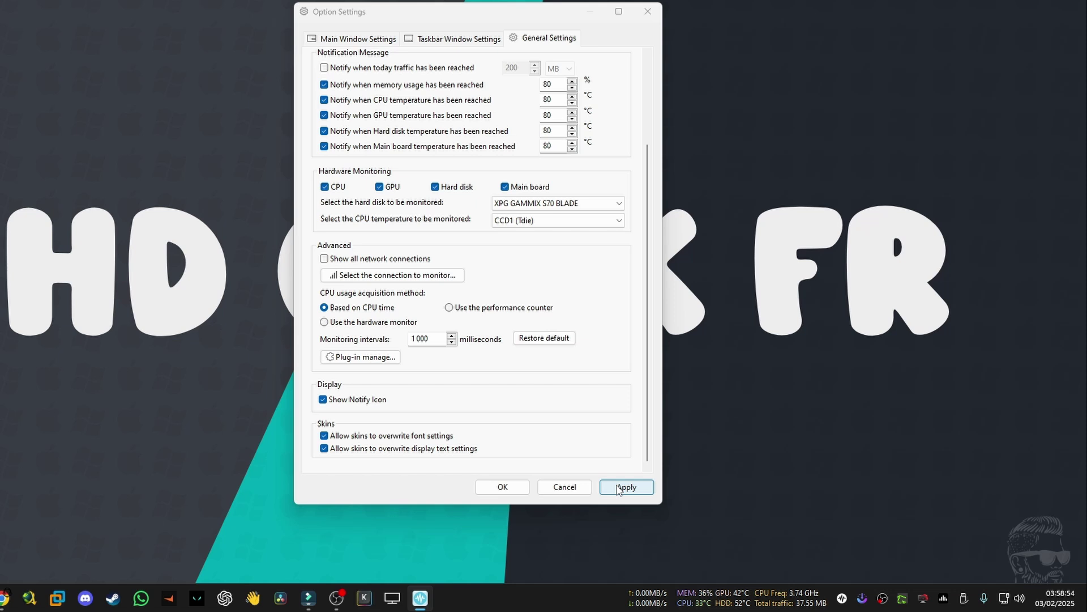
left_click(504, 487)
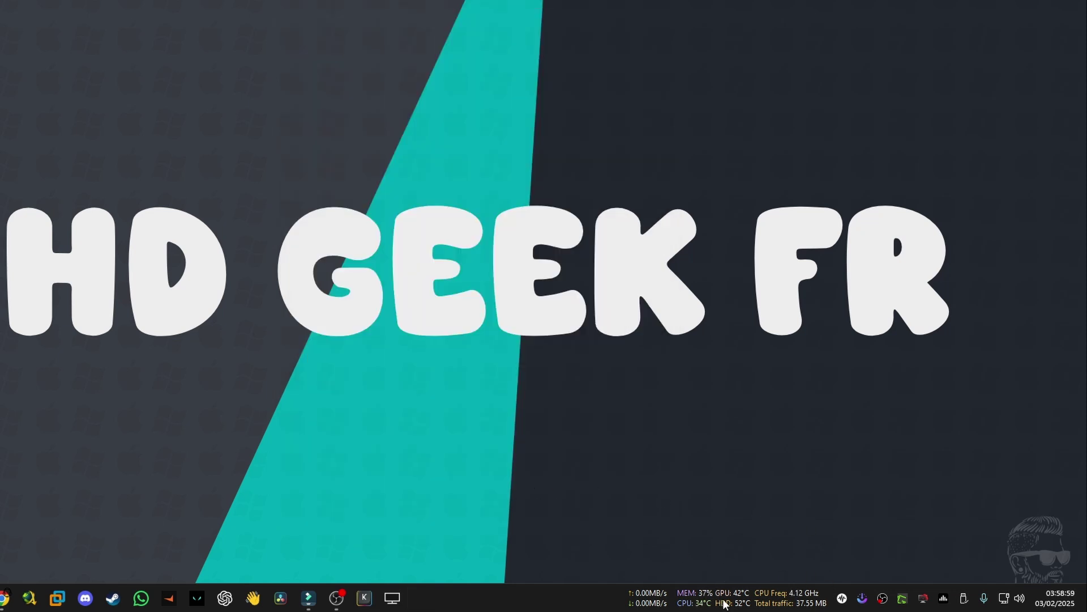
Examine the network connections that TrafficMonitor can monitor, leaving the selection as it is
right_click(842, 605)
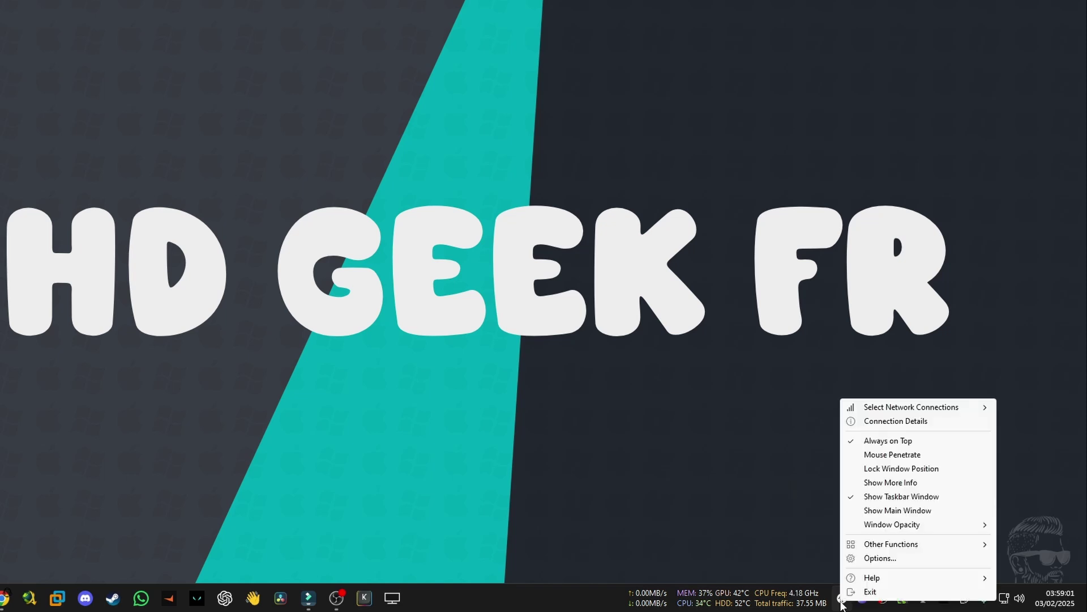
left_click(874, 407)
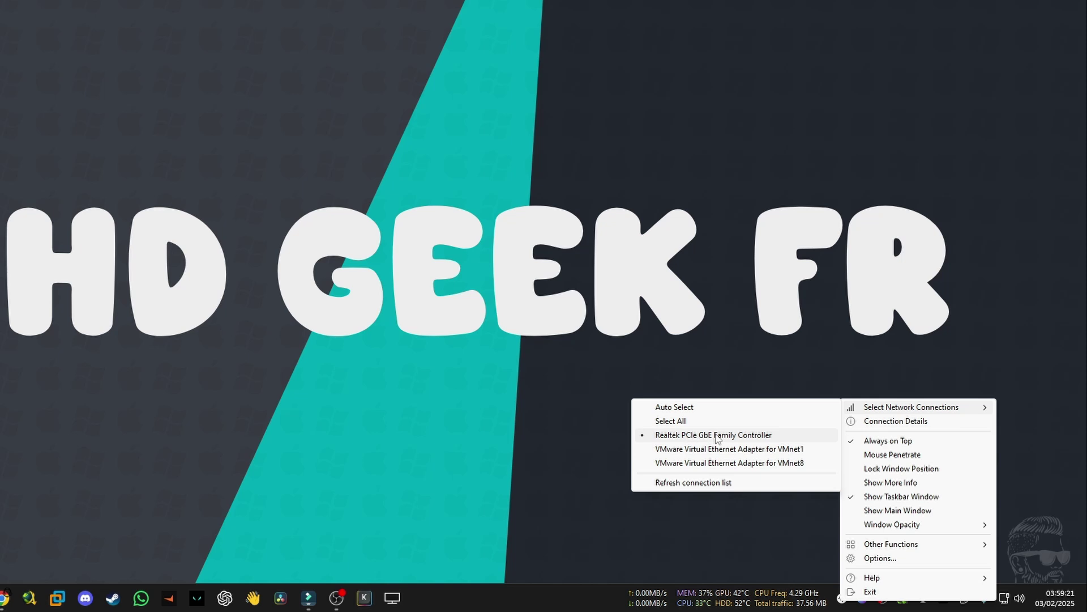
left_click(422, 215)
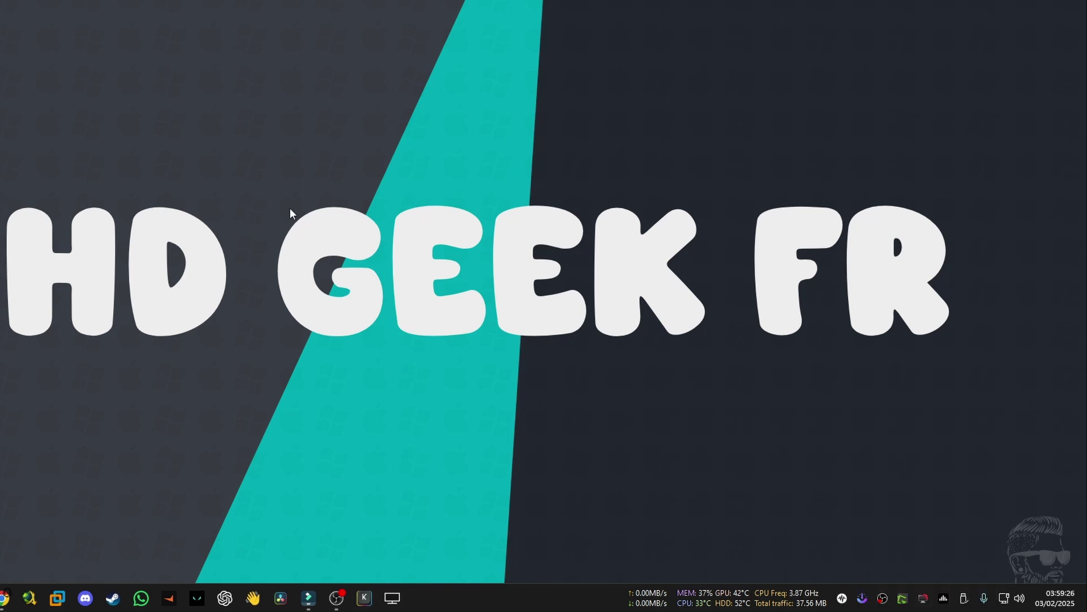